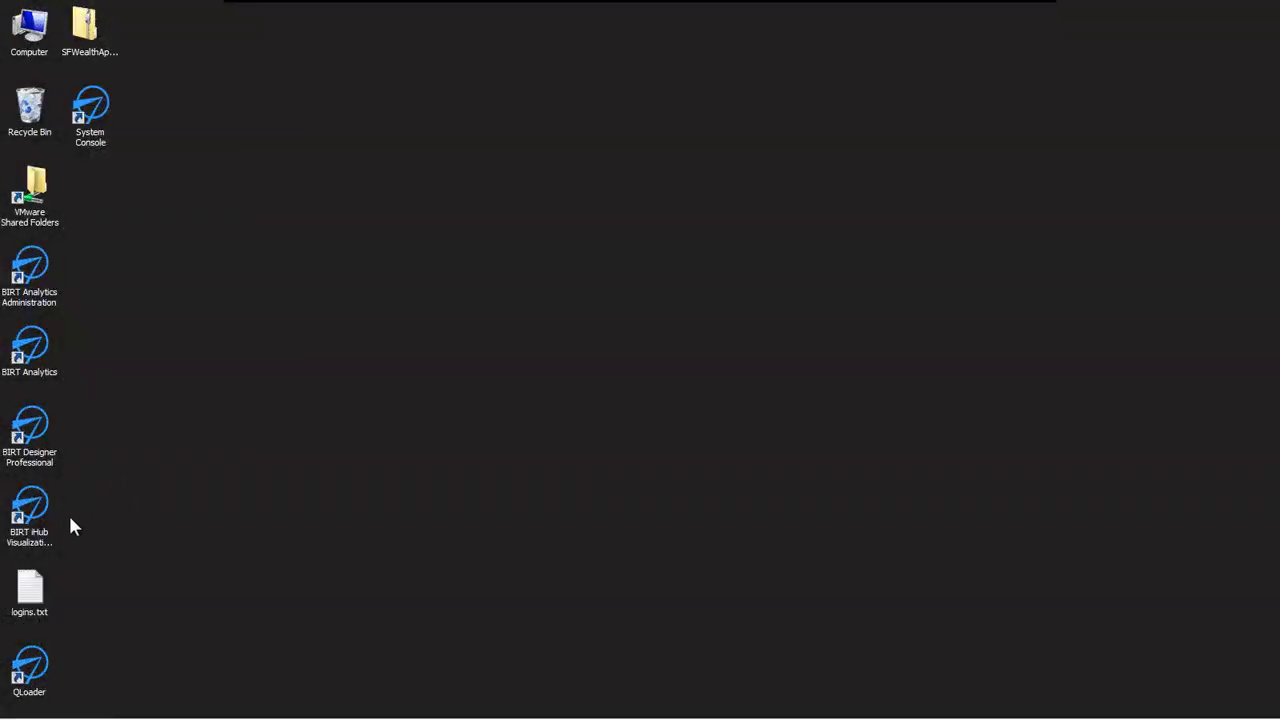
# - Launch BIRT iHub Visualization Platform from its desktop shortcut and enter the login username
pyautogui.click(27, 515)
pyautogui.doubleClick(27, 515)
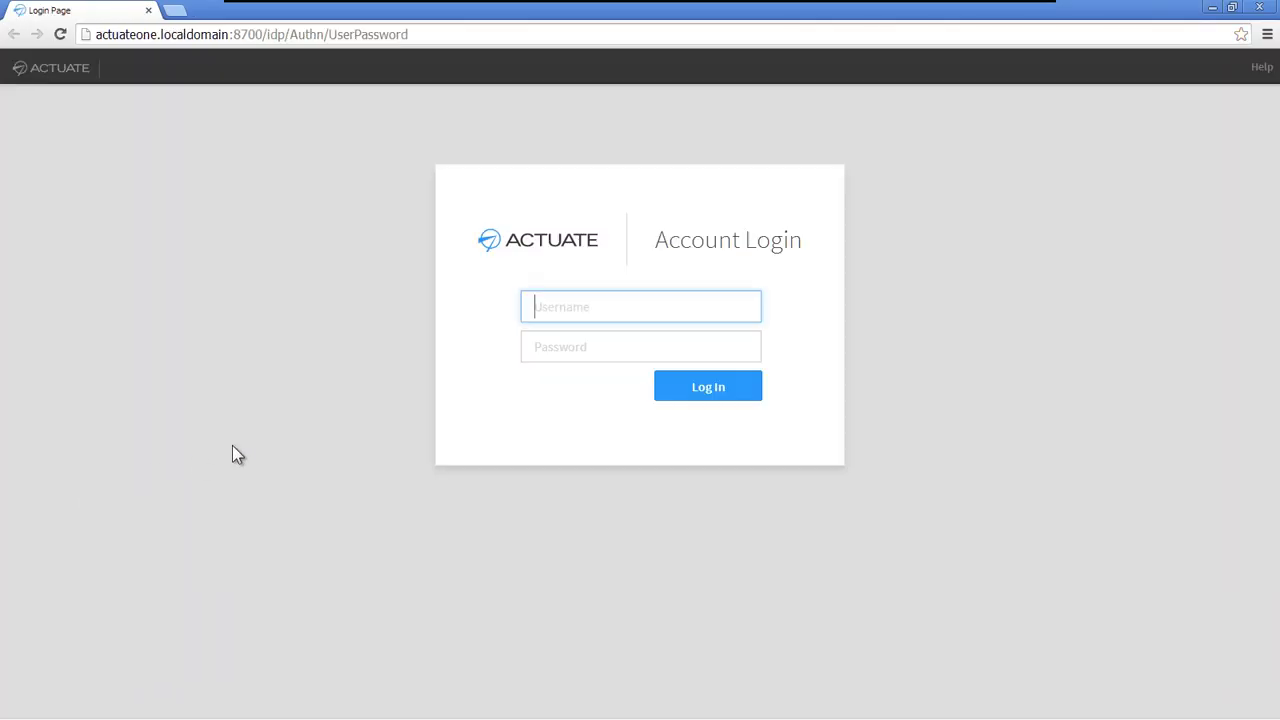
pyautogui.write('administrator')
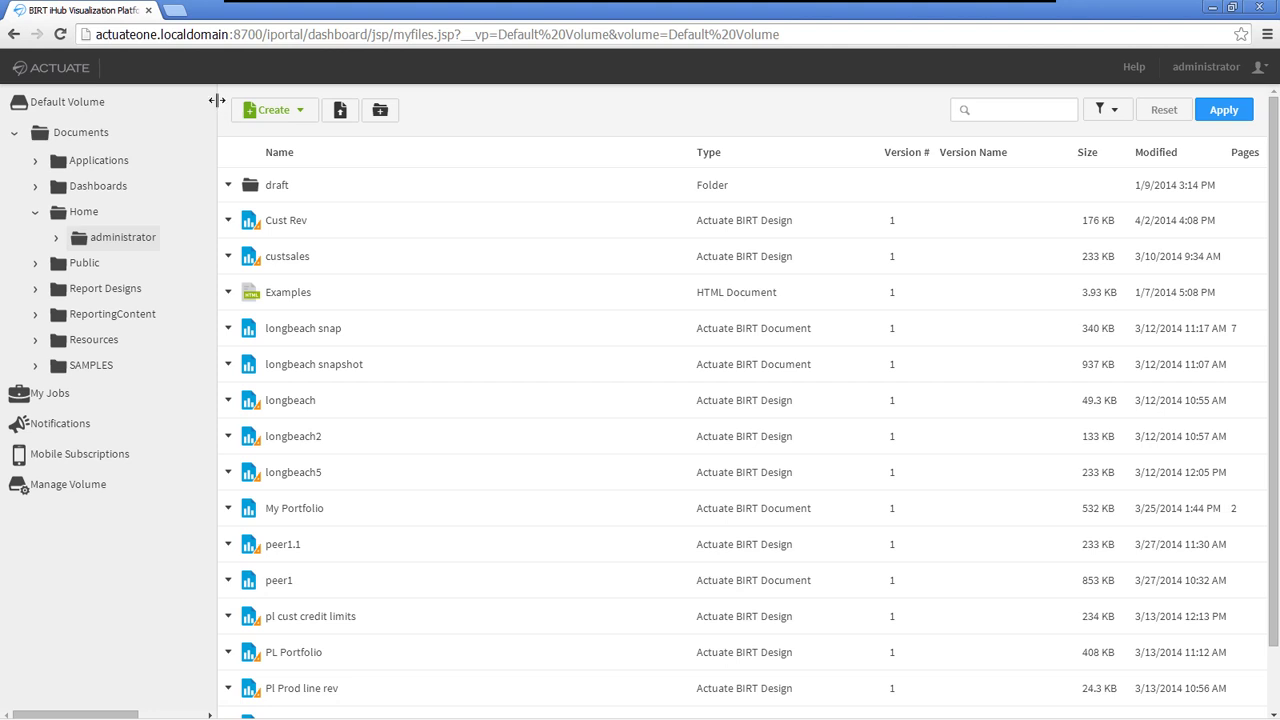
# - Widen the folder panel, expand Applications, and open BIRT Sample App as an application
pyautogui.moveTo(217, 100); pyautogui.dragTo(271, 100)
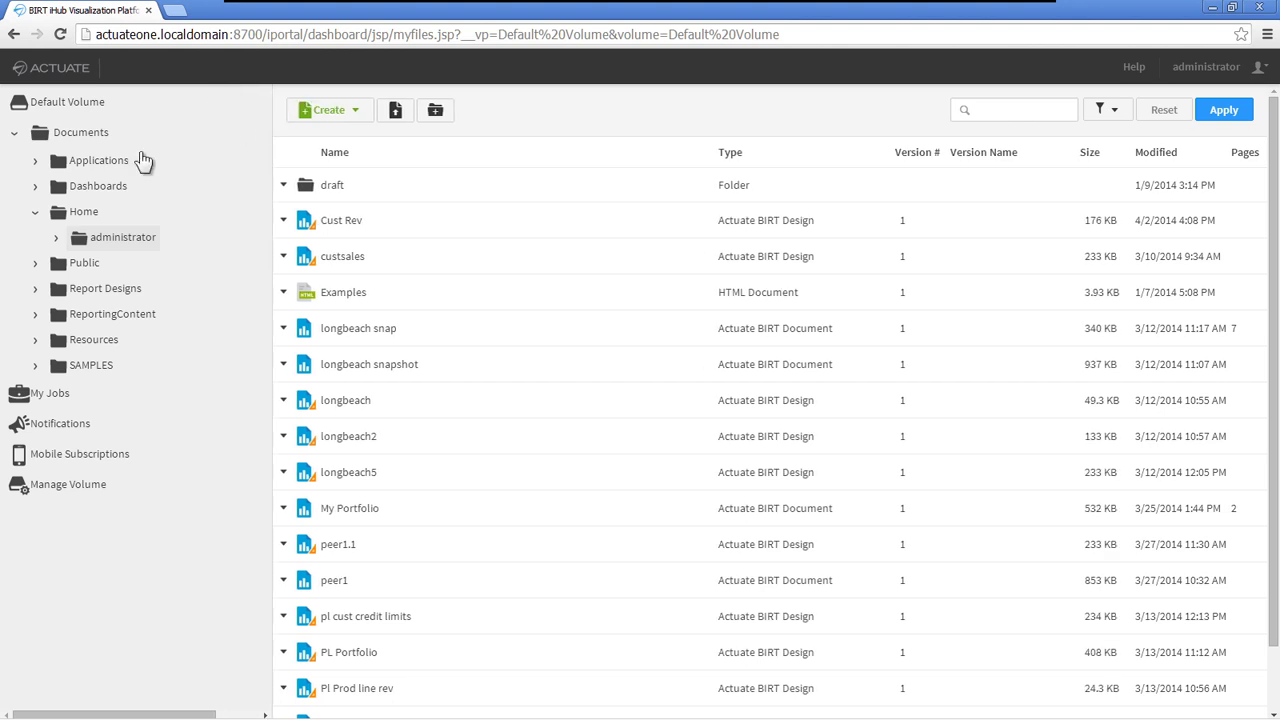
pyautogui.click(35, 161)
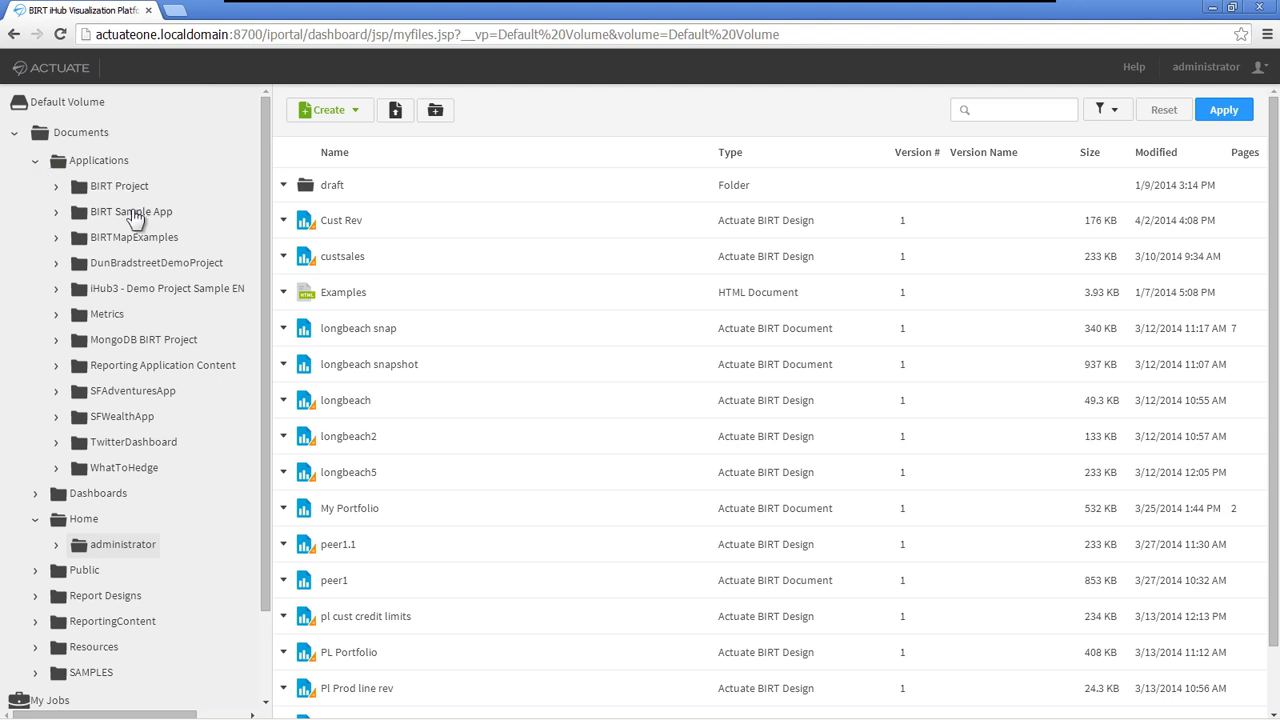
pyautogui.rightClick(80, 216)
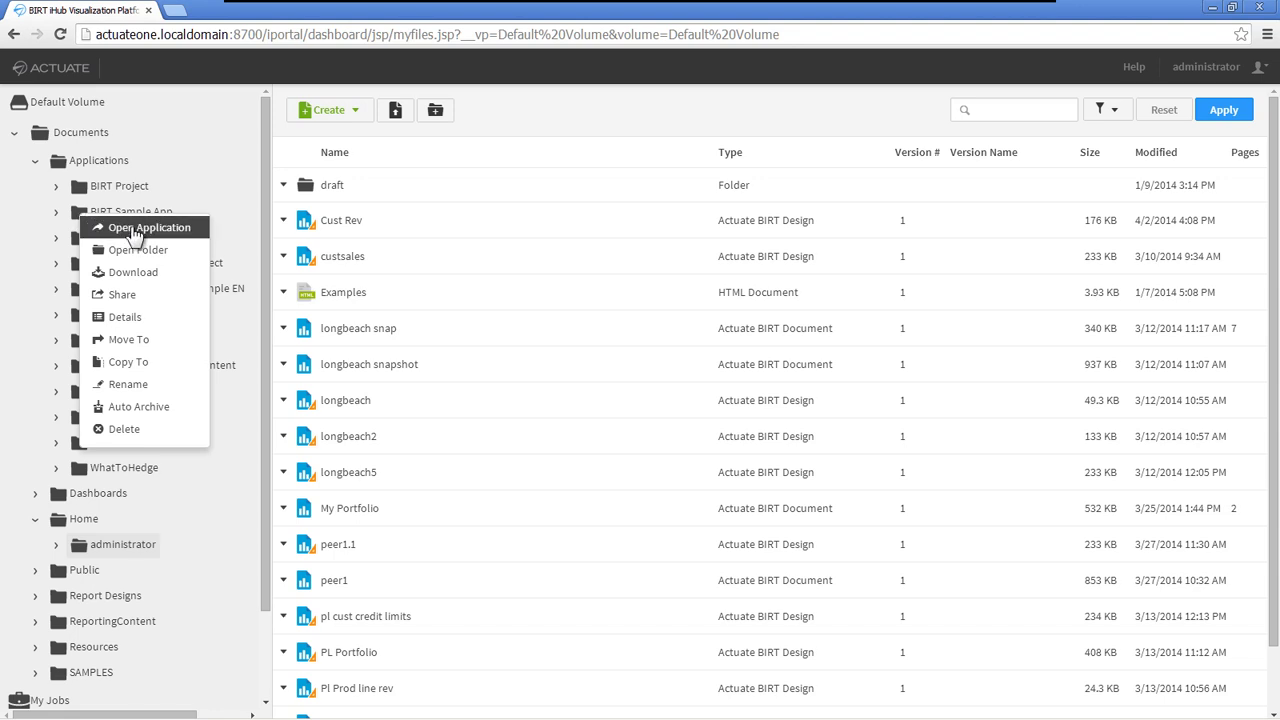
pyautogui.click(125, 228)
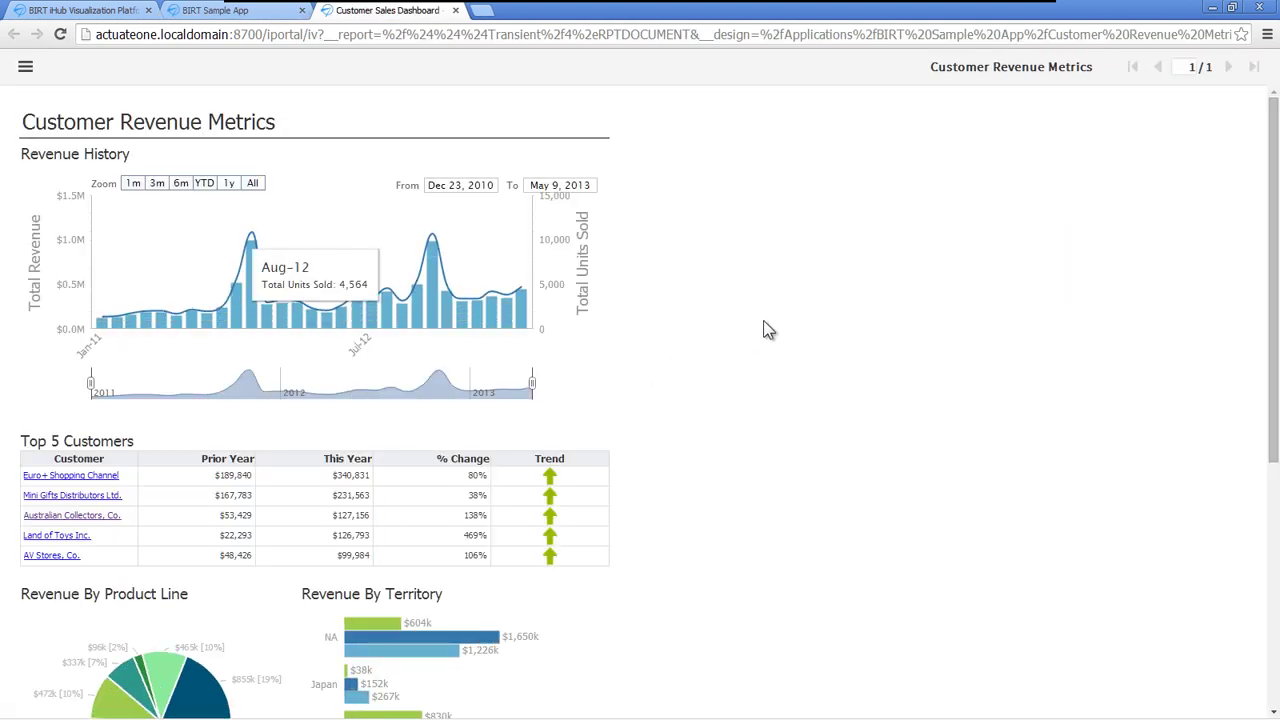
# - Drag in the Sample Visualizations view to bring up the Customer Revenue Metrics report
pyautogui.moveTo(1277, 233)
pyautogui.mouseDown()
pyautogui.moveTo(1276, 428)
pyautogui.moveTo(1278, 223)
pyautogui.mouseUp()
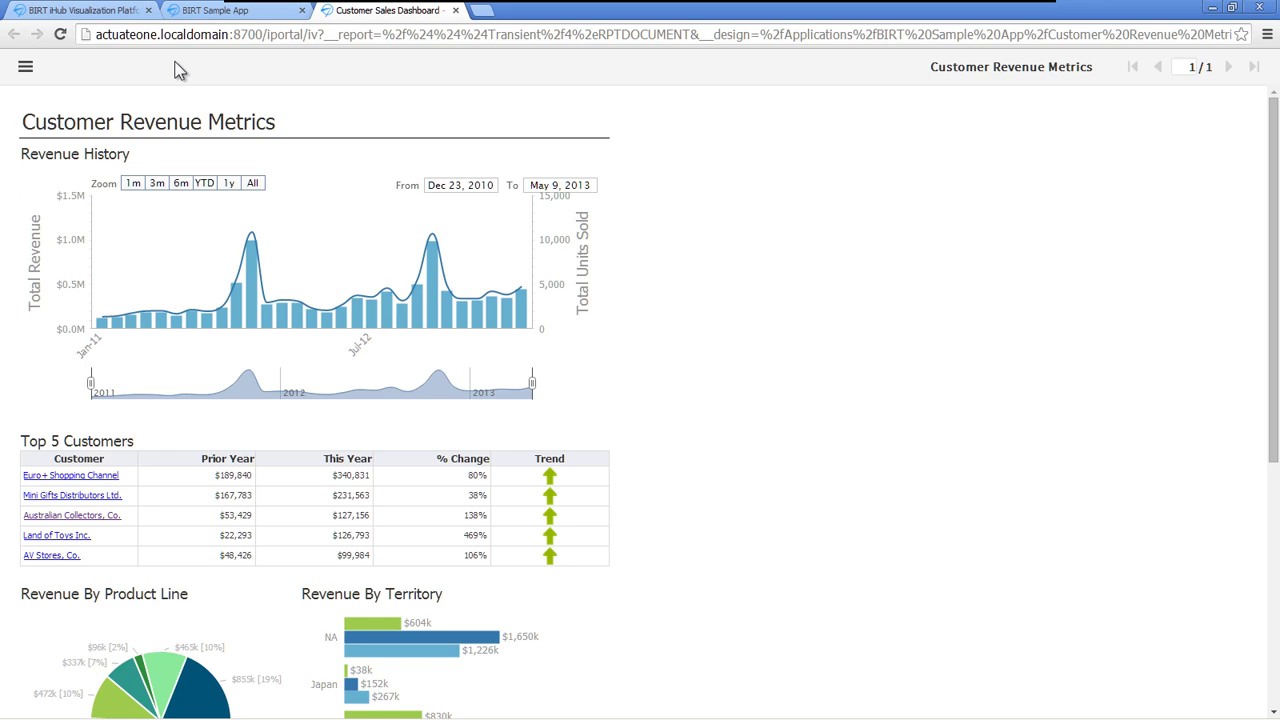
pyautogui.click(157, 183)
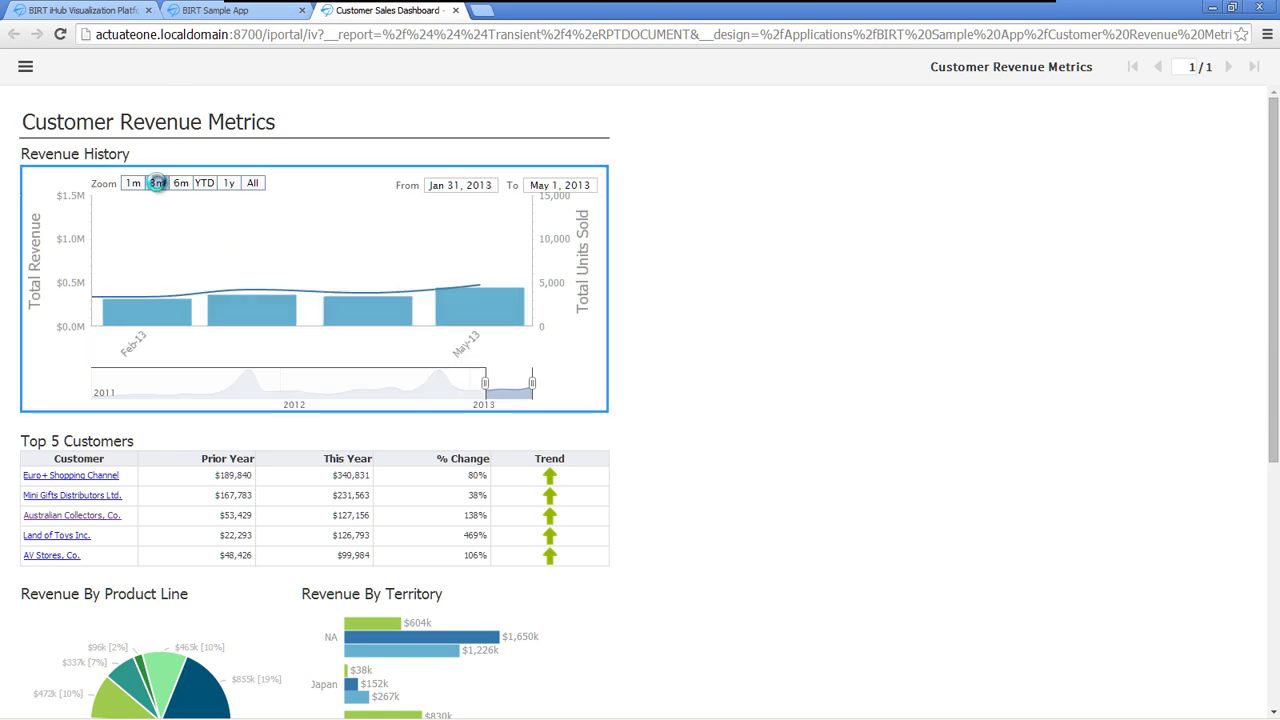
pyautogui.click(178, 184)
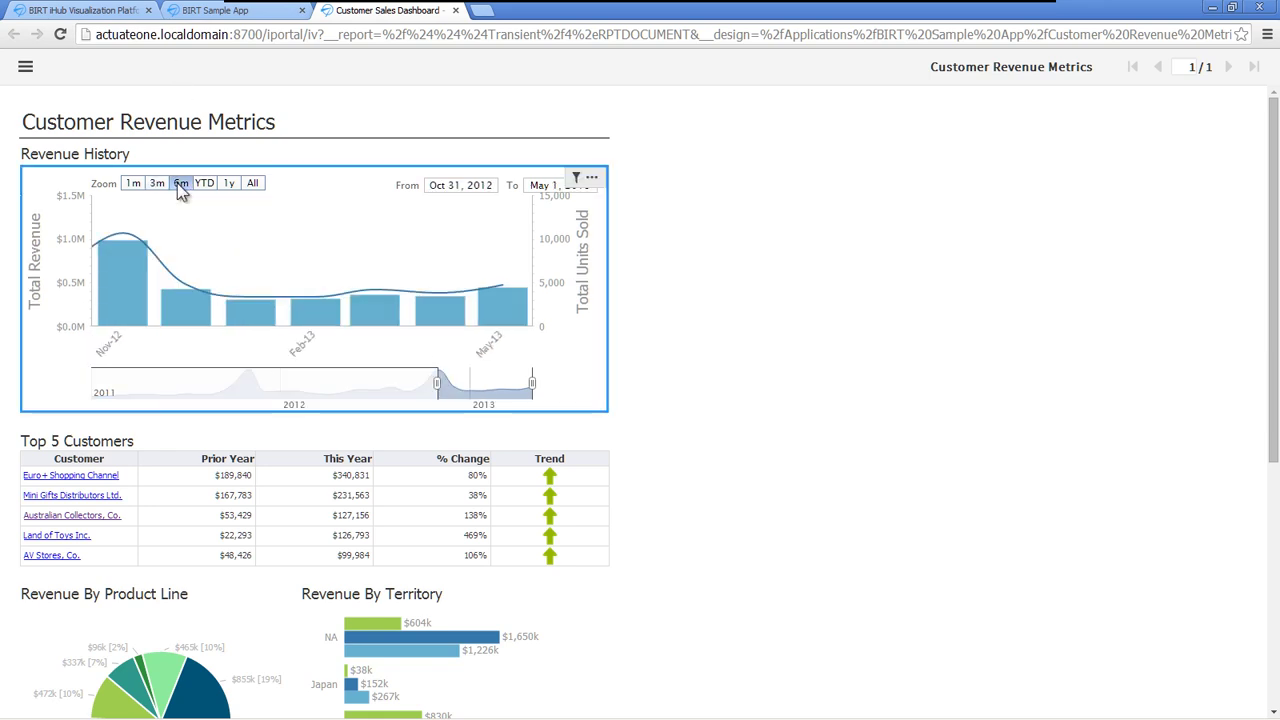
pyautogui.click(204, 184)
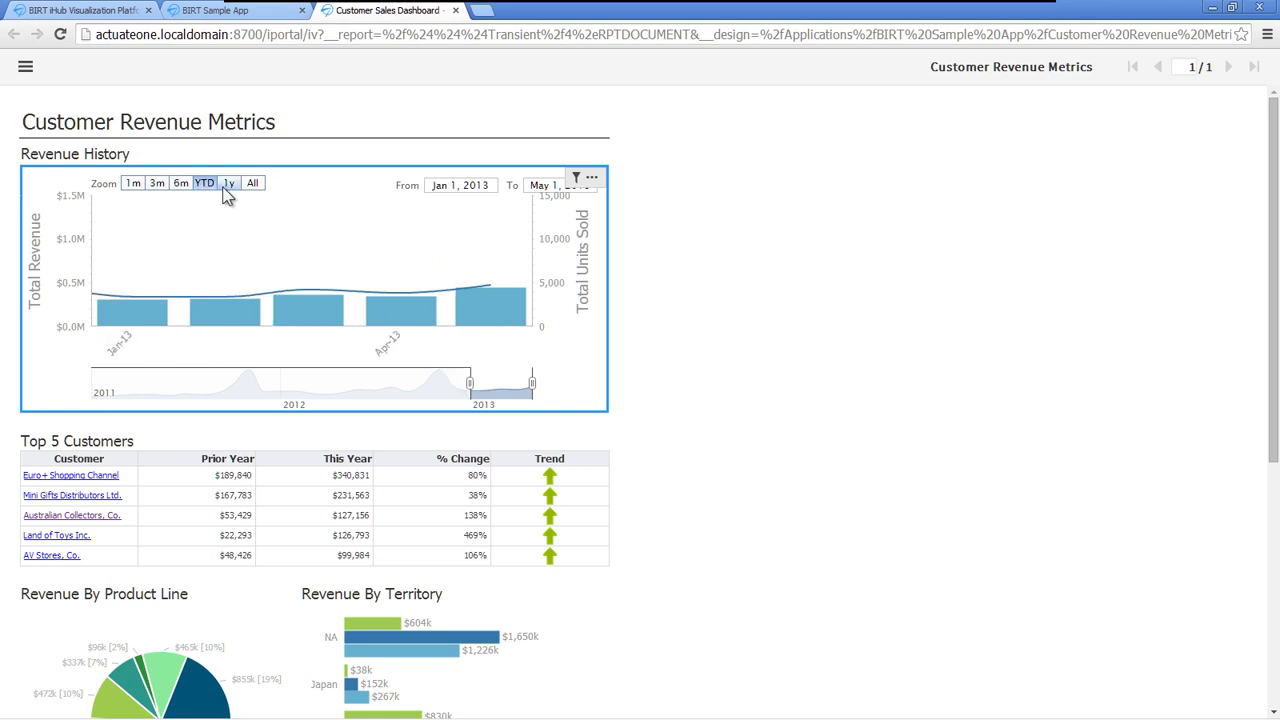
pyautogui.click(232, 187)
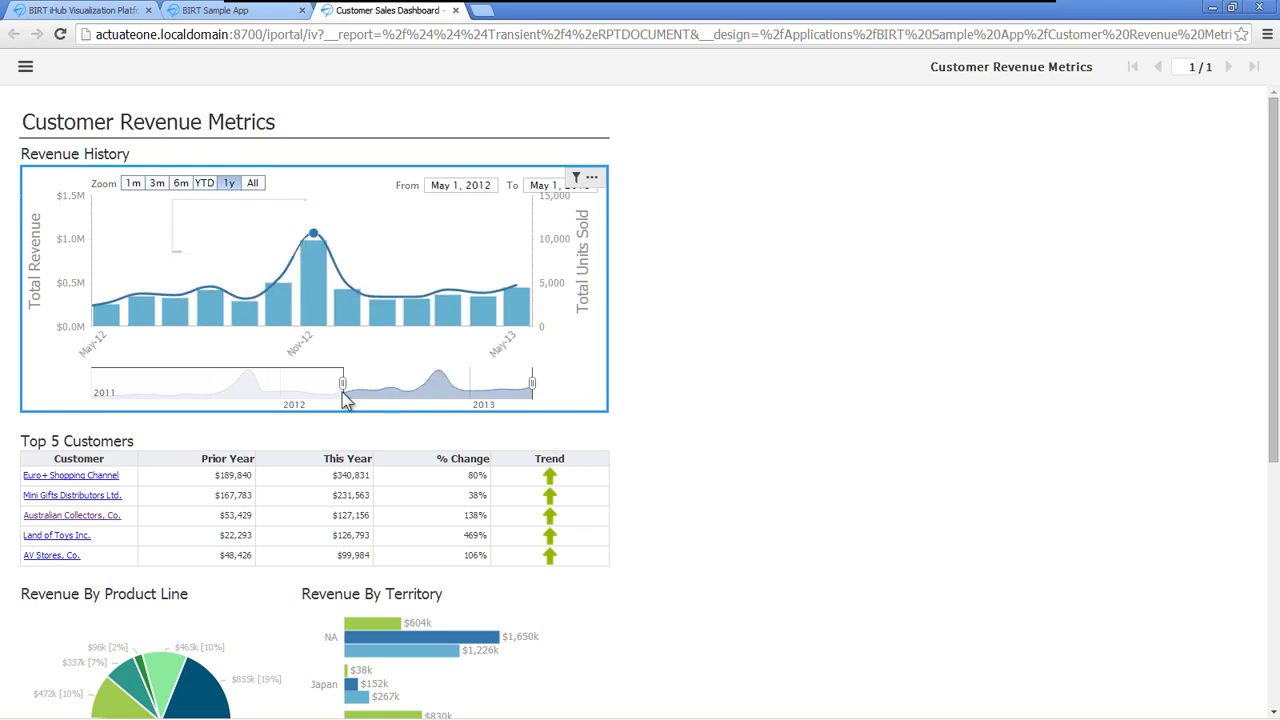
pyautogui.moveTo(343, 385); pyautogui.dragTo(194, 385)
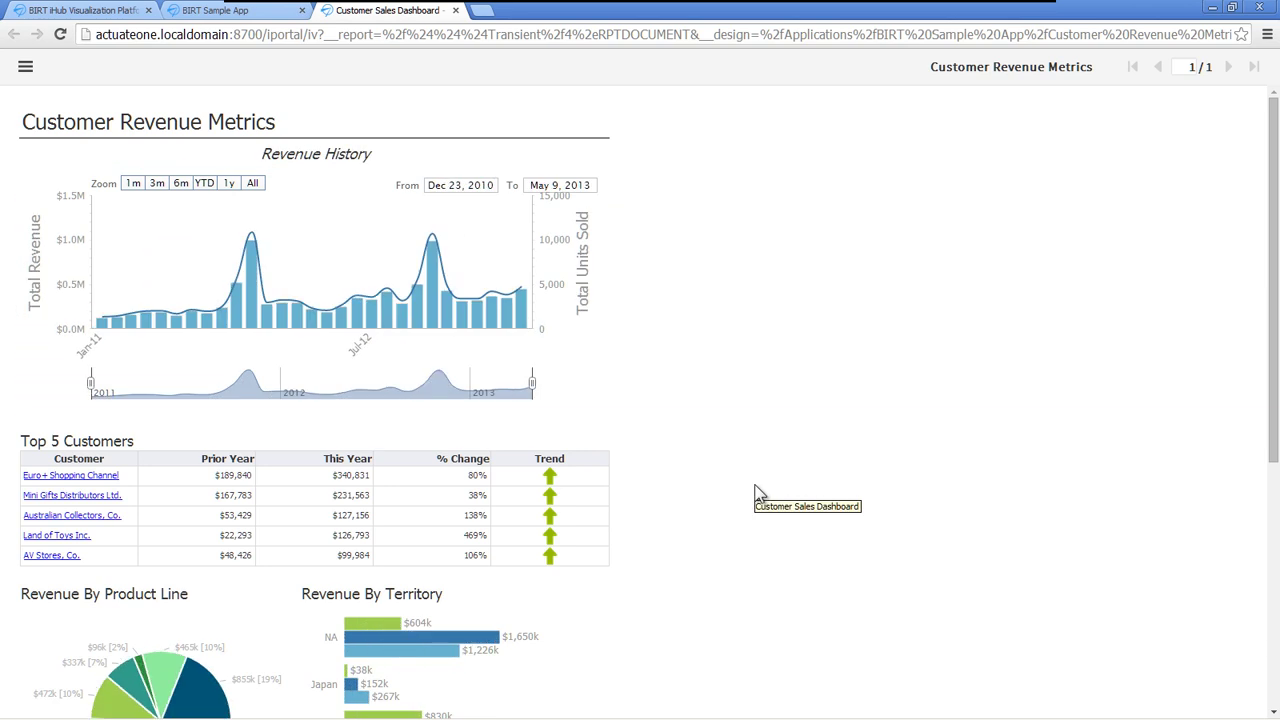
pyautogui.moveTo(1274, 325); pyautogui.dragTo(1274, 385)
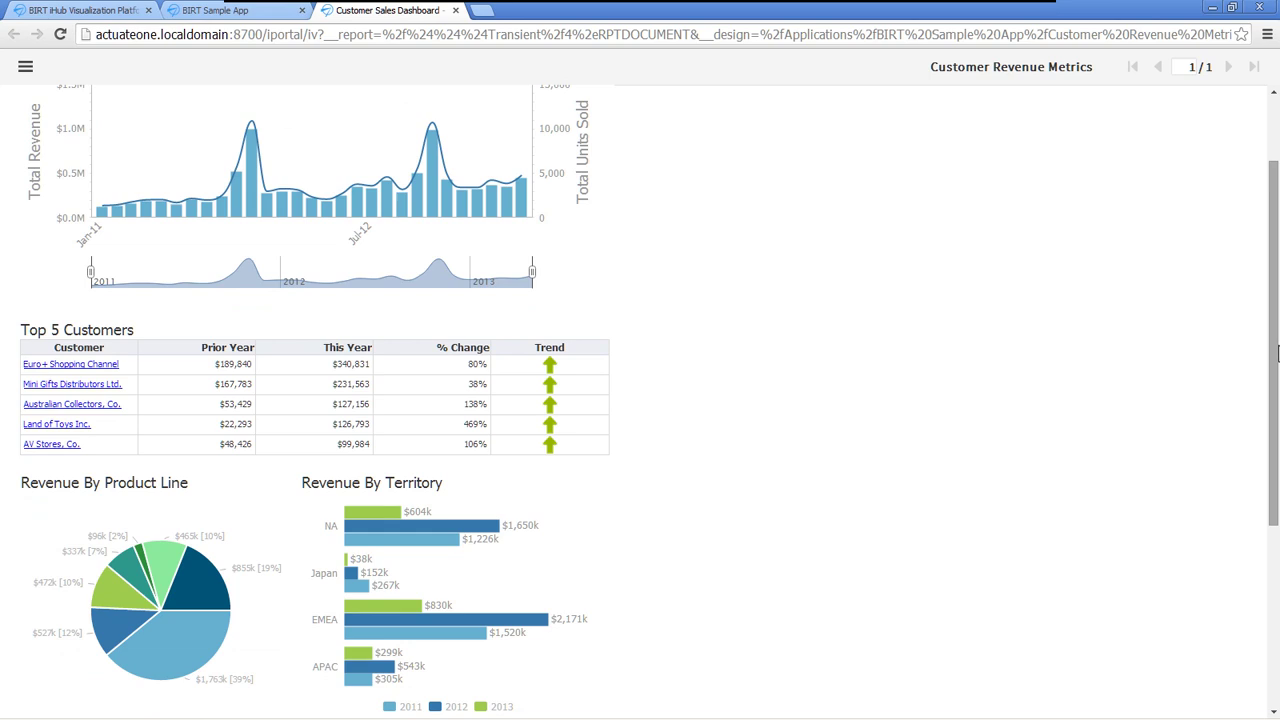
# - Add a Sum aggregation total to the This Year column
pyautogui.click(283, 431)
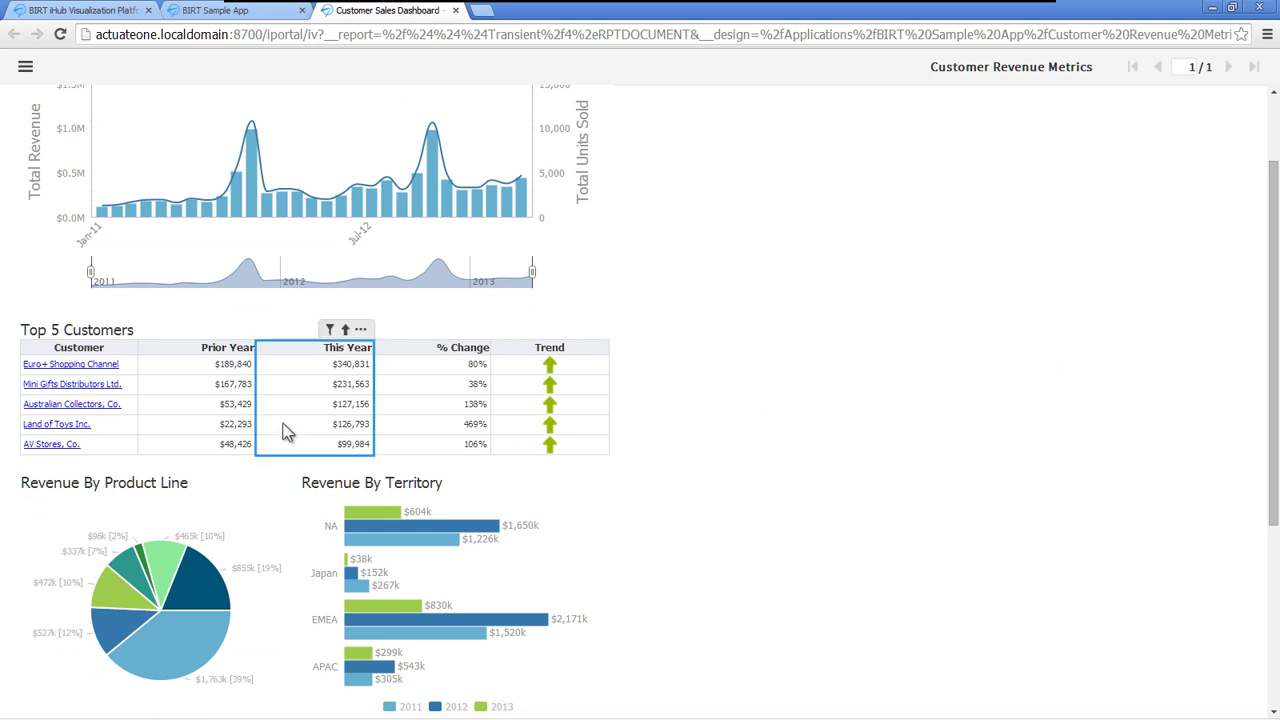
pyautogui.click(361, 331)
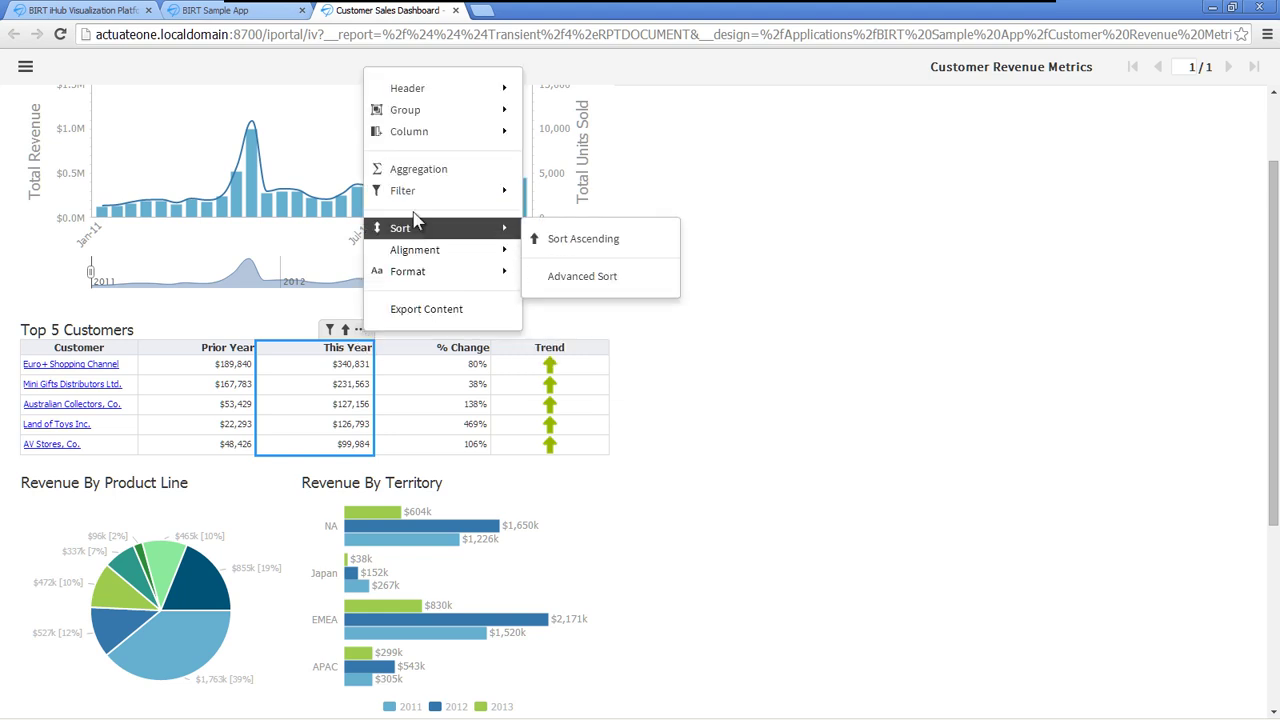
pyautogui.click(414, 170)
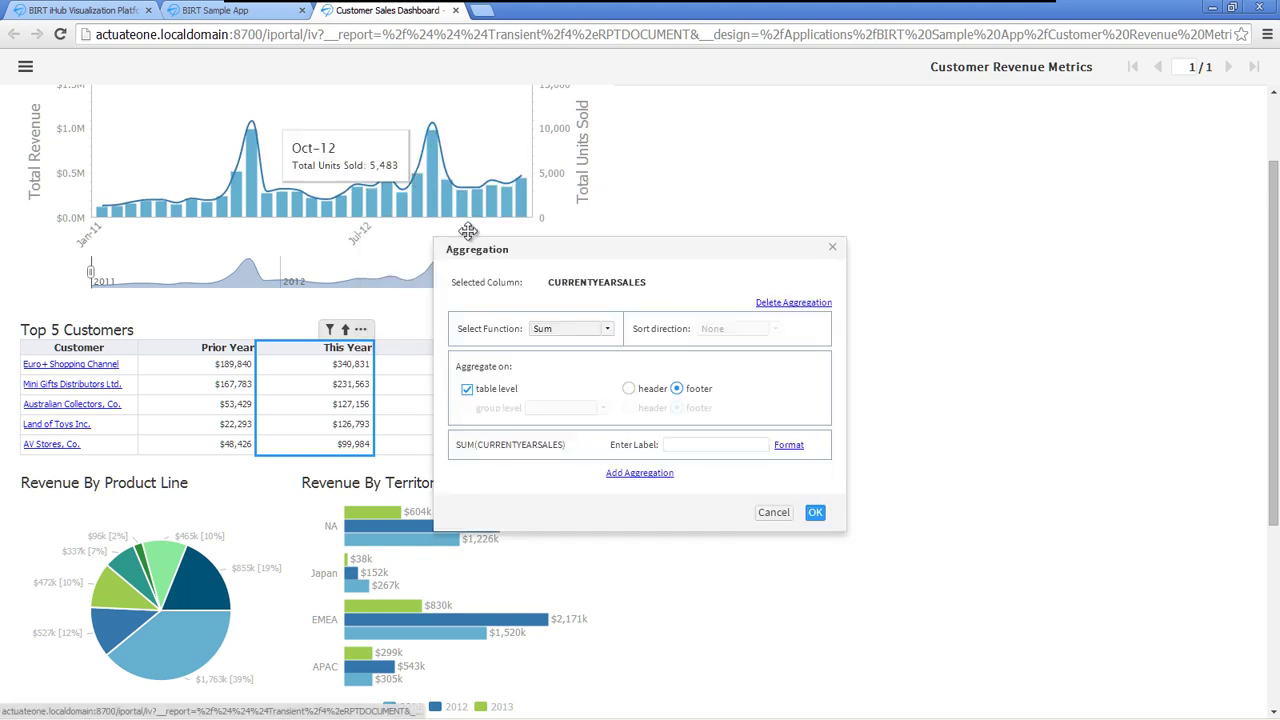
pyautogui.click(607, 330)
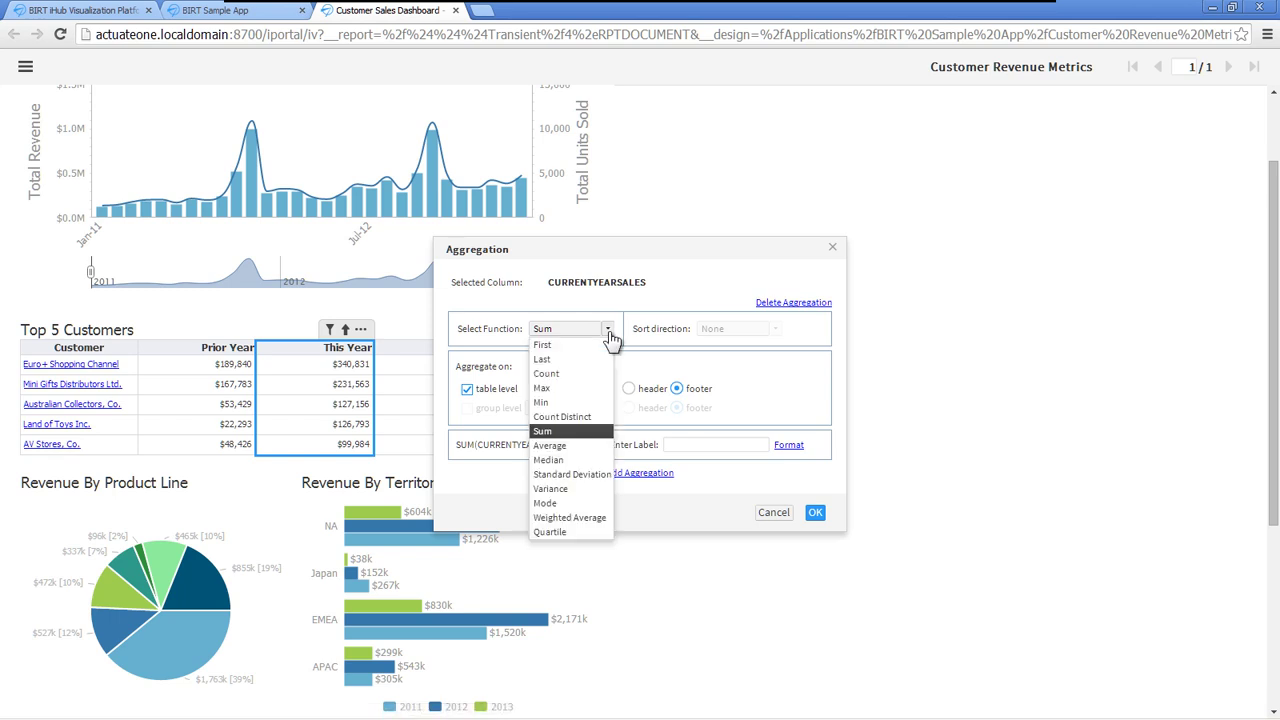
pyautogui.click(607, 330)
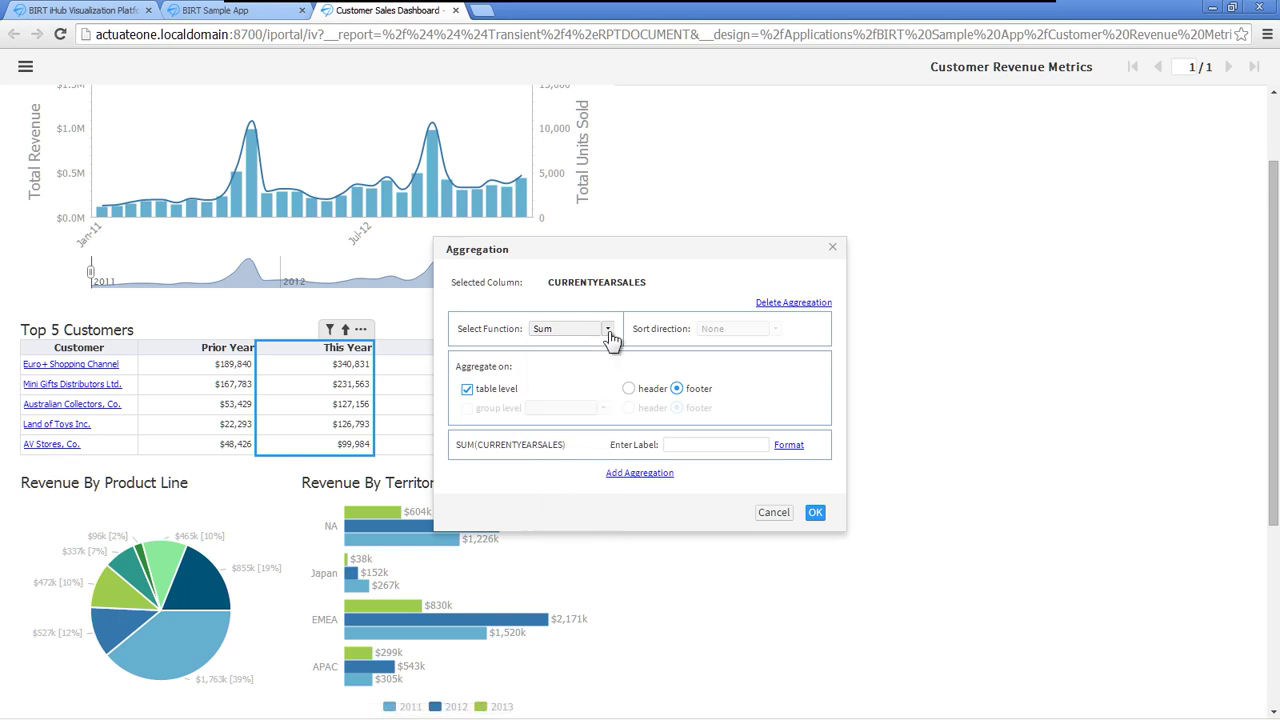
pyautogui.click(815, 512)
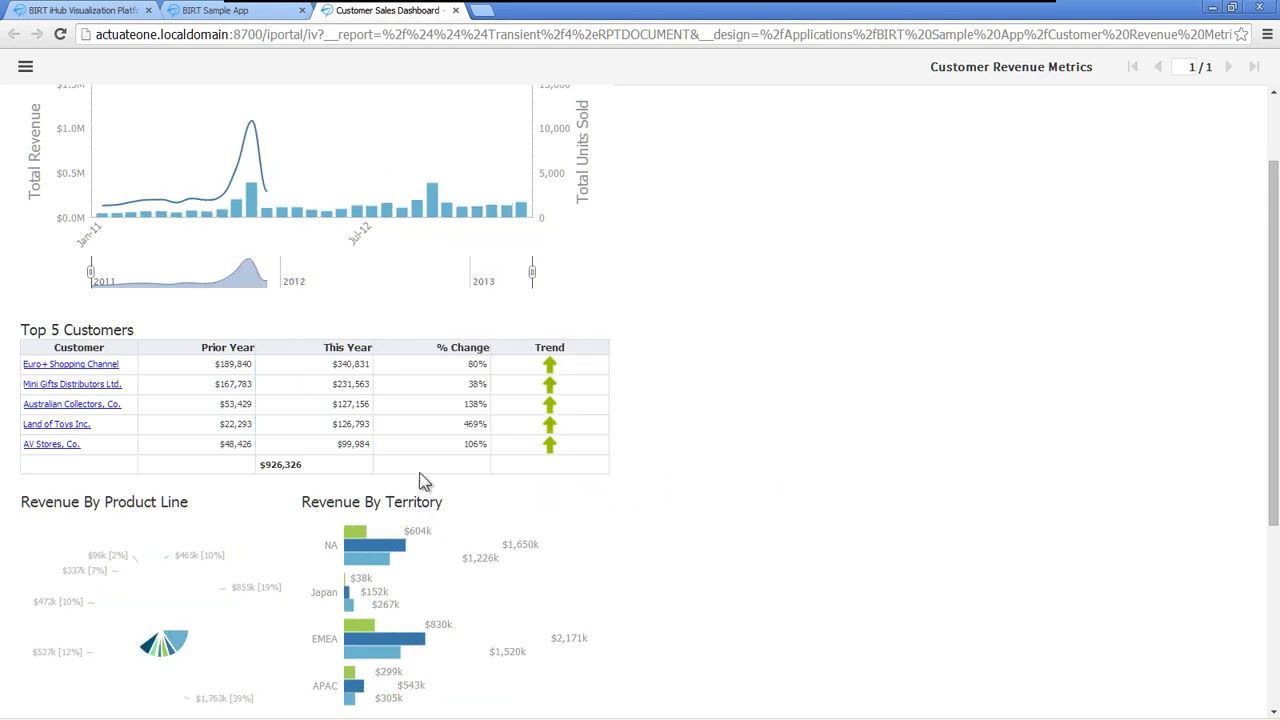
# - Right-align the This Year column
pyautogui.click(283, 424)
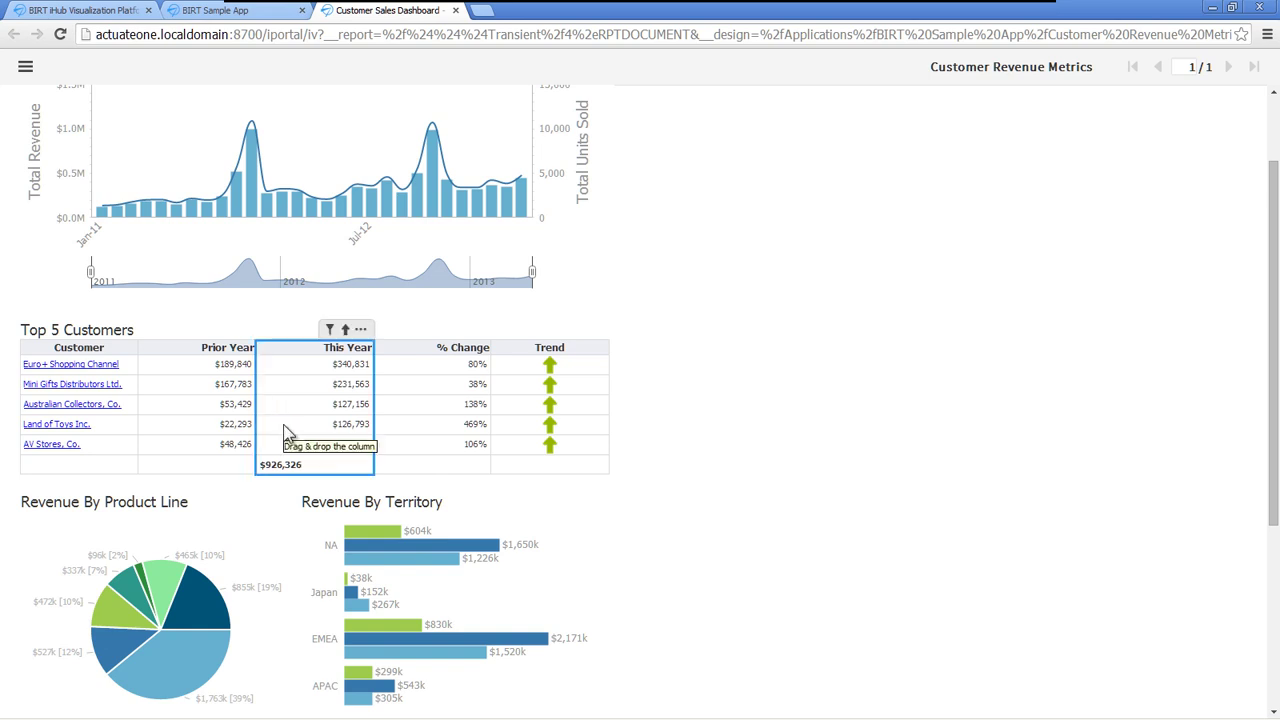
pyautogui.click(362, 334)
pyautogui.moveTo(413, 519)
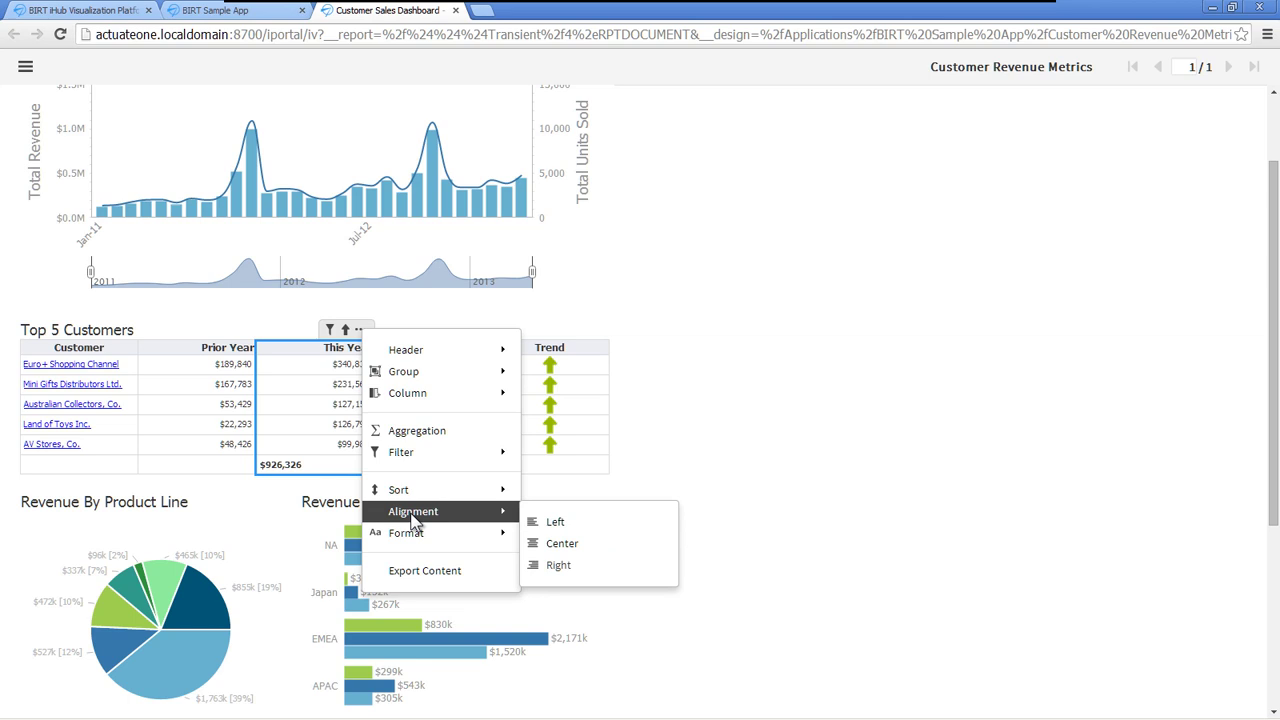
pyautogui.click(566, 564)
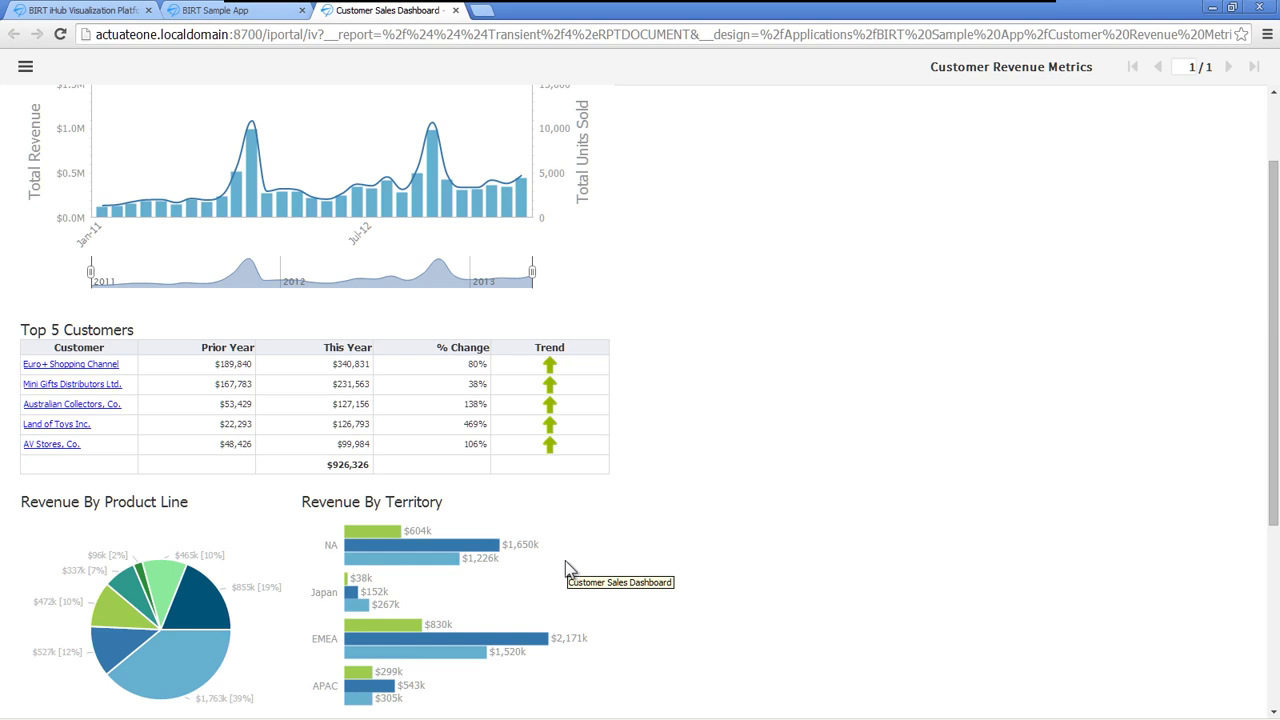
# - Add a Median aggregation labelled 'Median:' to the % Change column
pyautogui.click(470, 474)
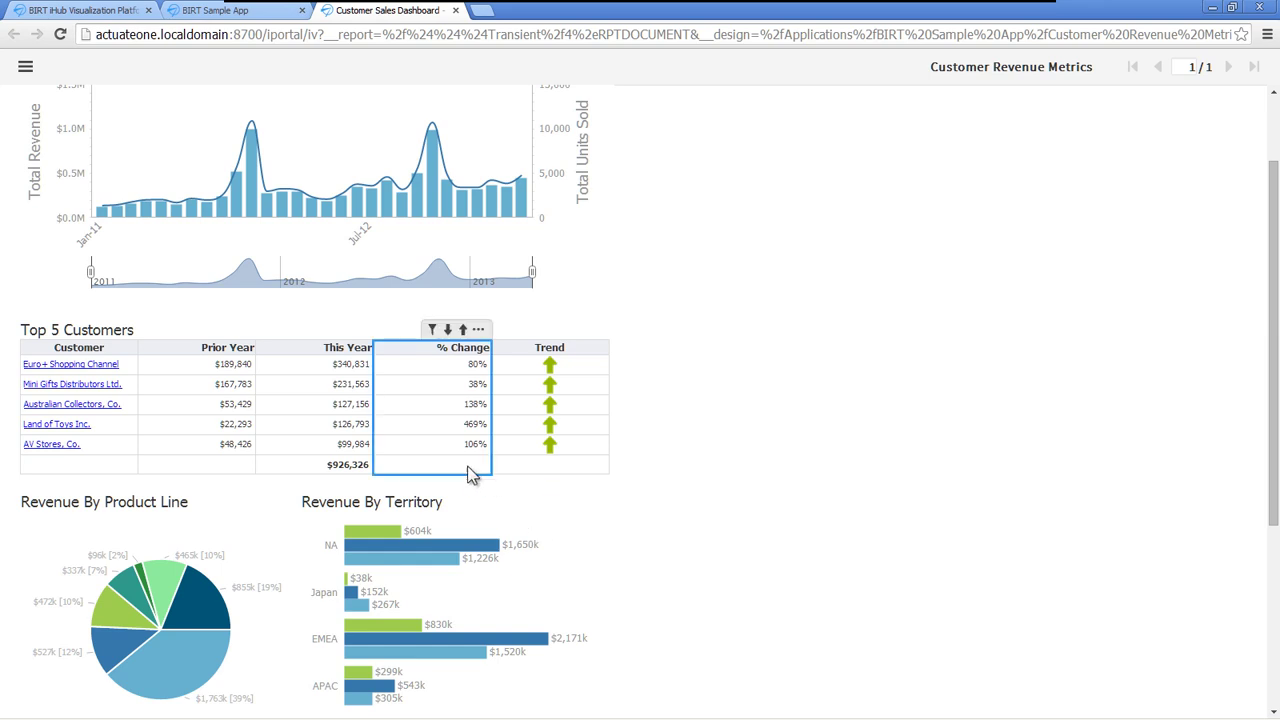
pyautogui.click(478, 331)
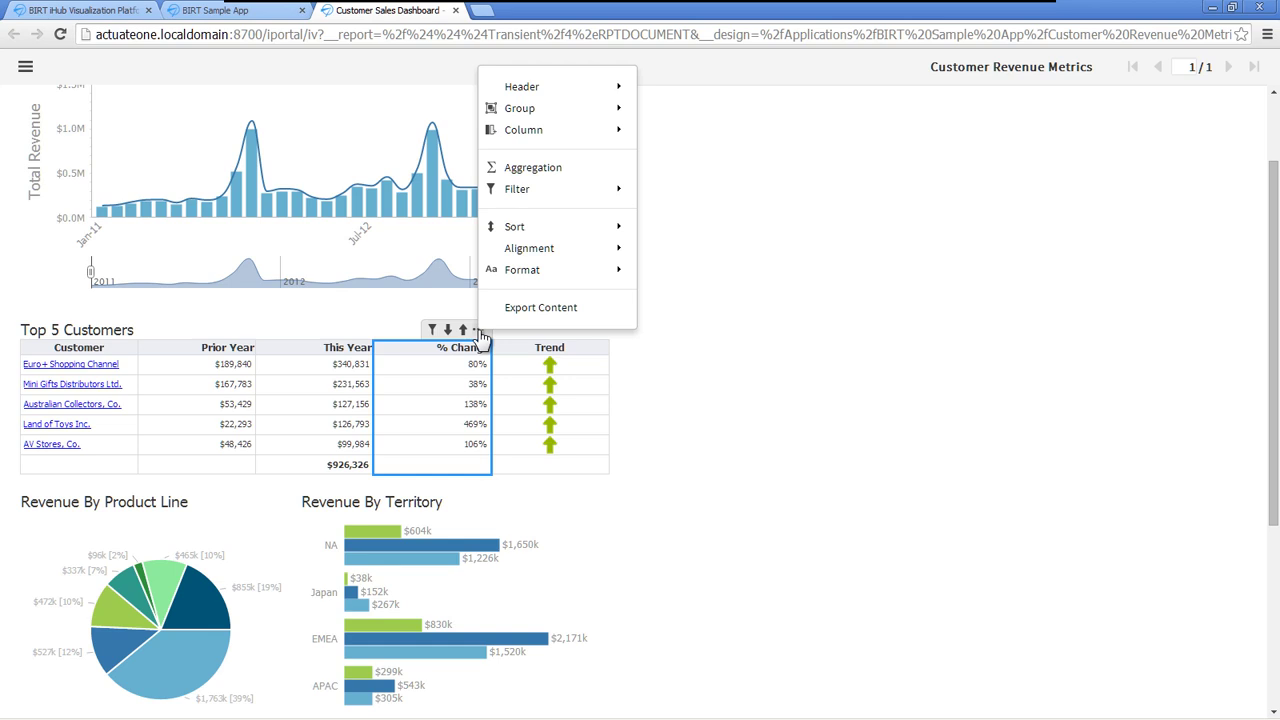
pyautogui.click(528, 167)
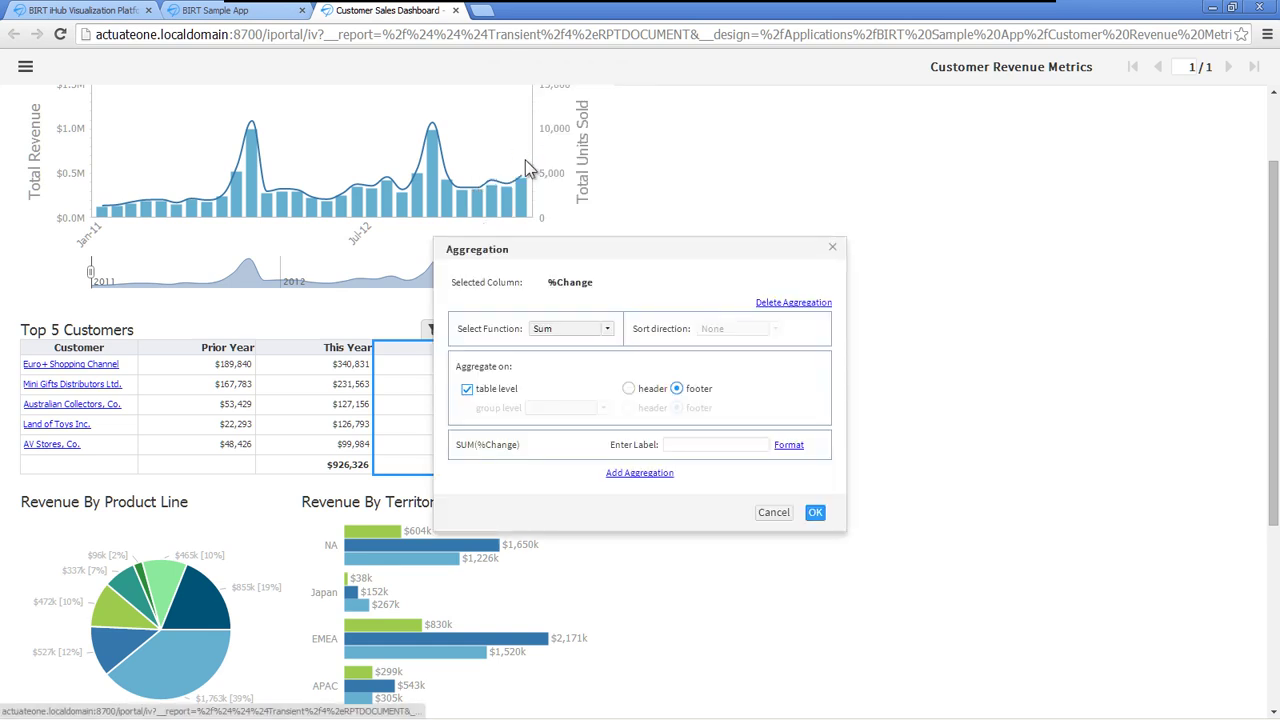
pyautogui.click(607, 332)
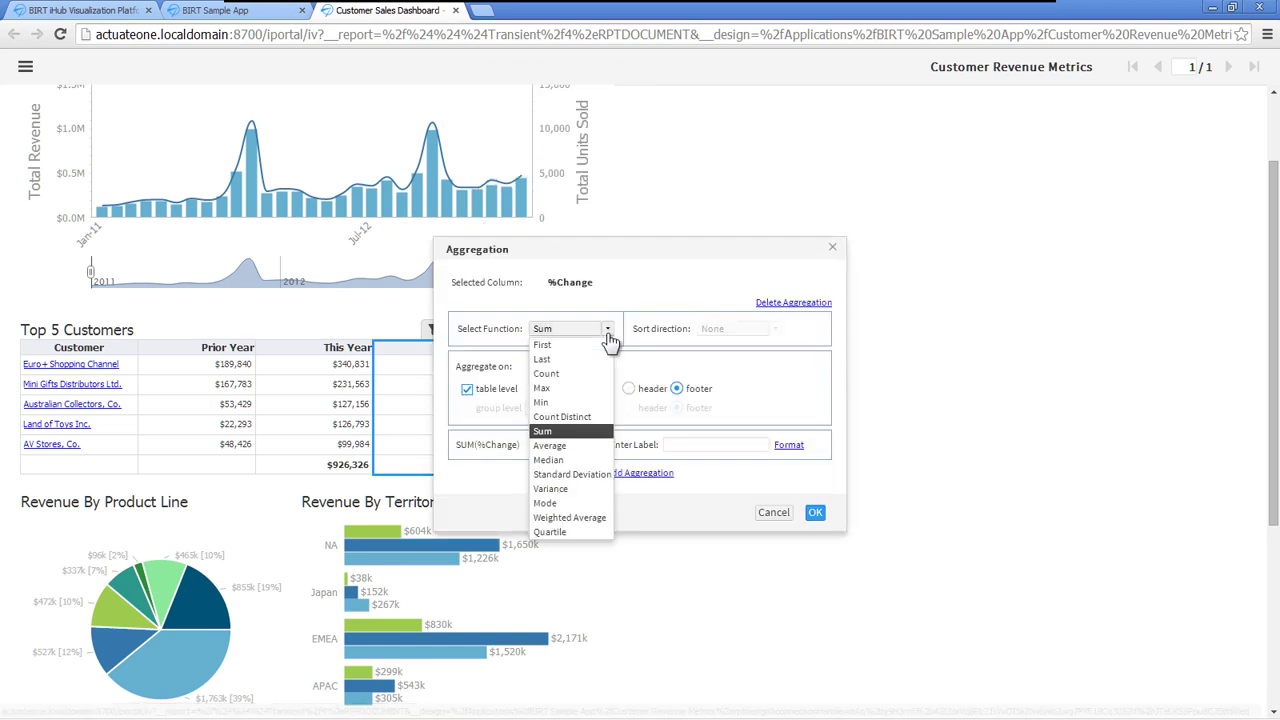
pyautogui.click(579, 459)
pyautogui.click(668, 445)
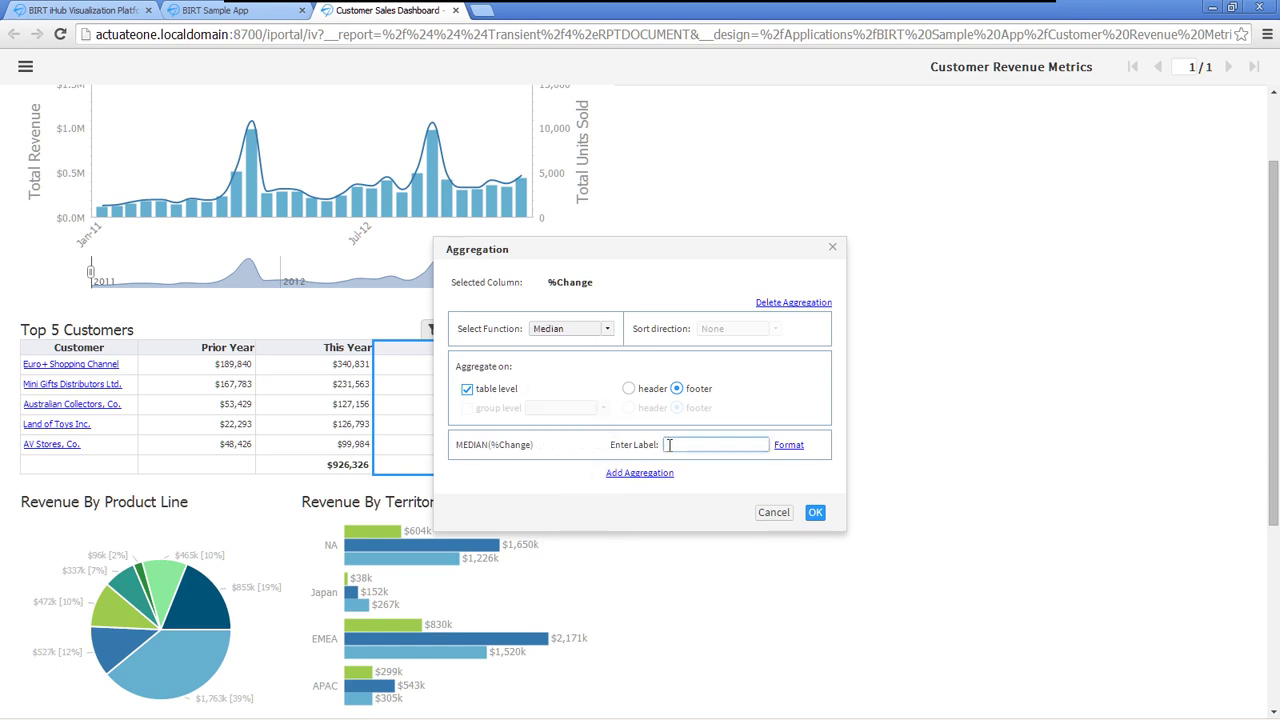
pyautogui.write('Median:')
pyautogui.click(815, 513)
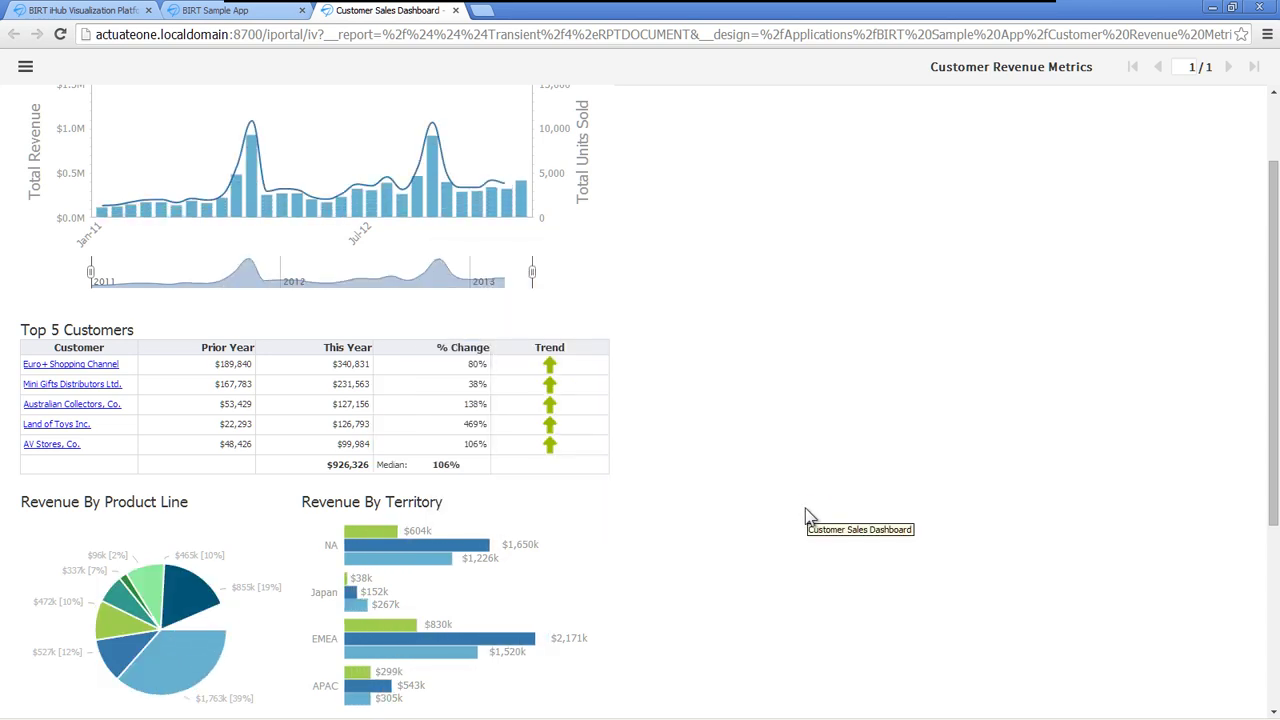
# - Start a new computed column labelled 'Forcast'
pyautogui.click(425, 414)
pyautogui.click(478, 331)
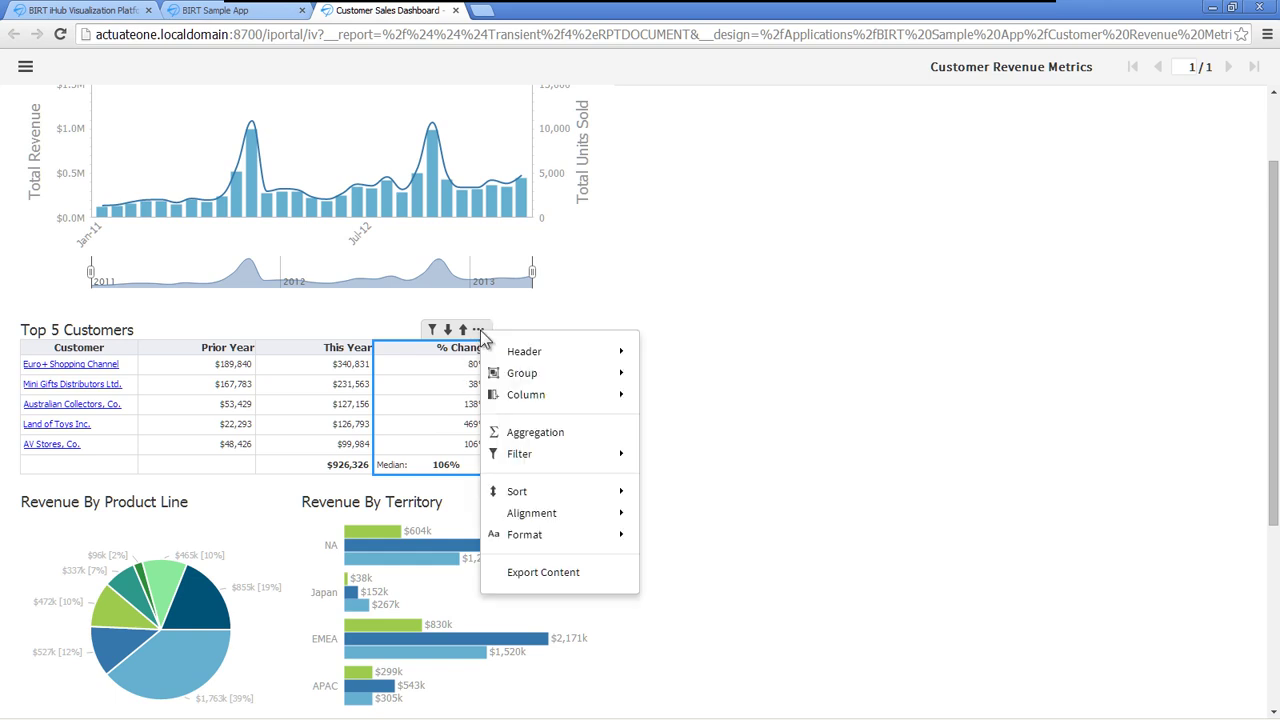
pyautogui.moveTo(528, 394)
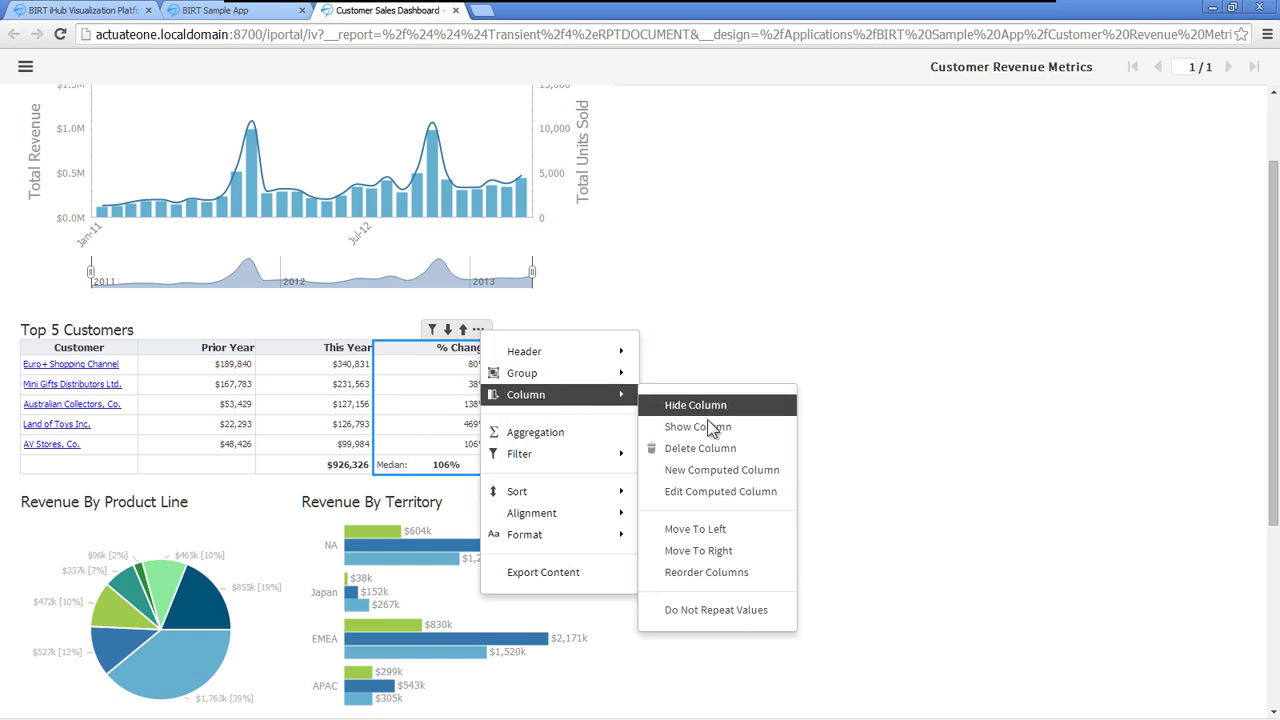
pyautogui.click(738, 472)
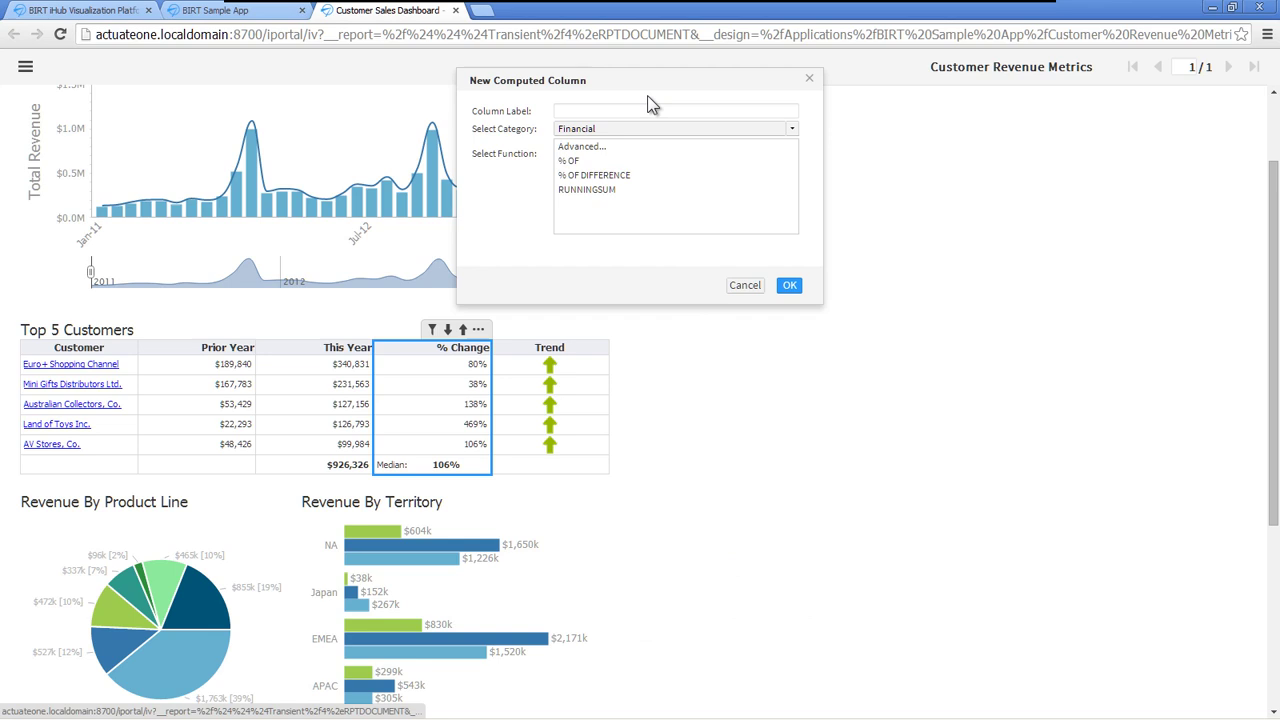
pyautogui.click(603, 111)
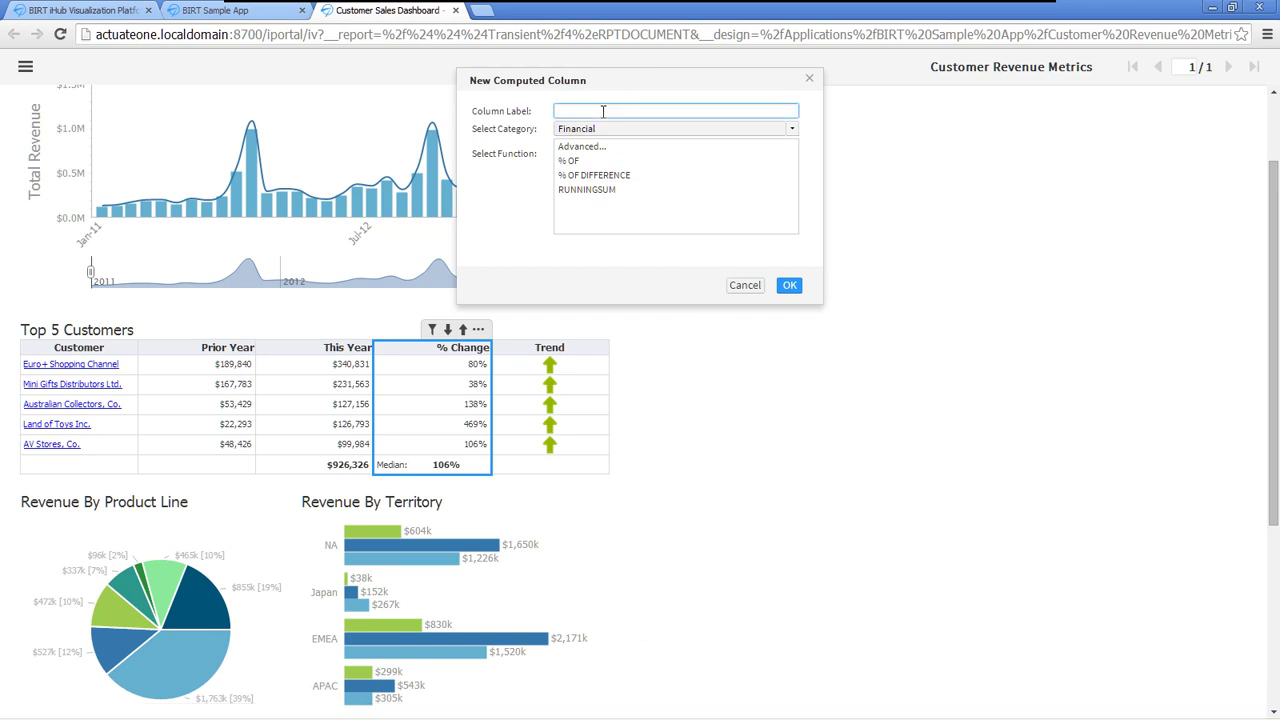
pyautogui.write('Forcast')
# - Enter the advanced expression [CURRENTYEARSALES]*1.2 and validate it
pyautogui.click(592, 148)
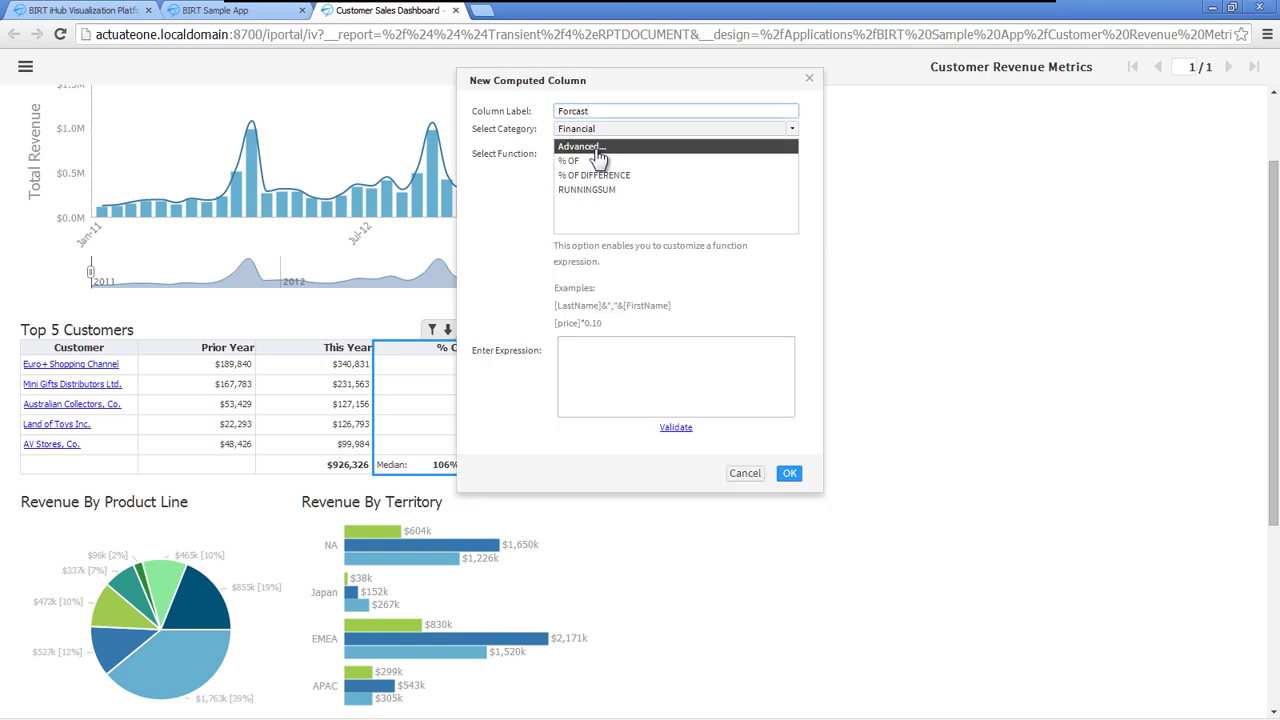
pyautogui.click(599, 352)
pyautogui.write('[')
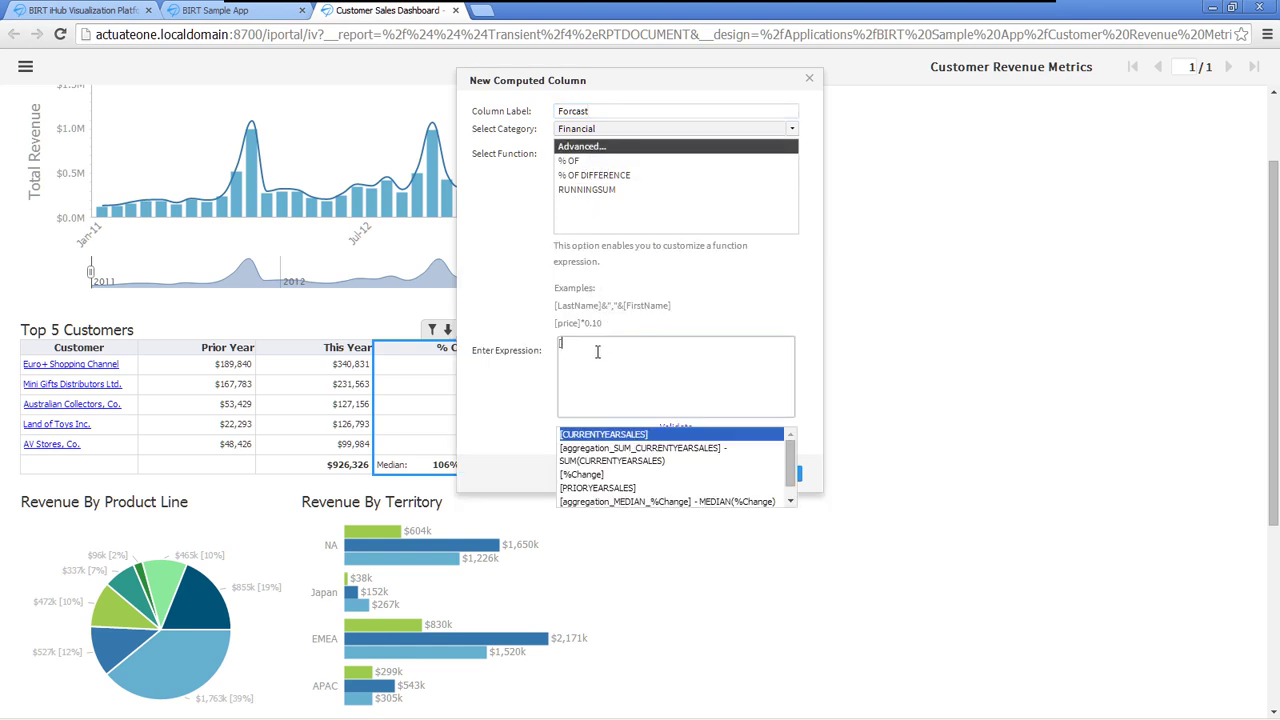
pyautogui.click(614, 438)
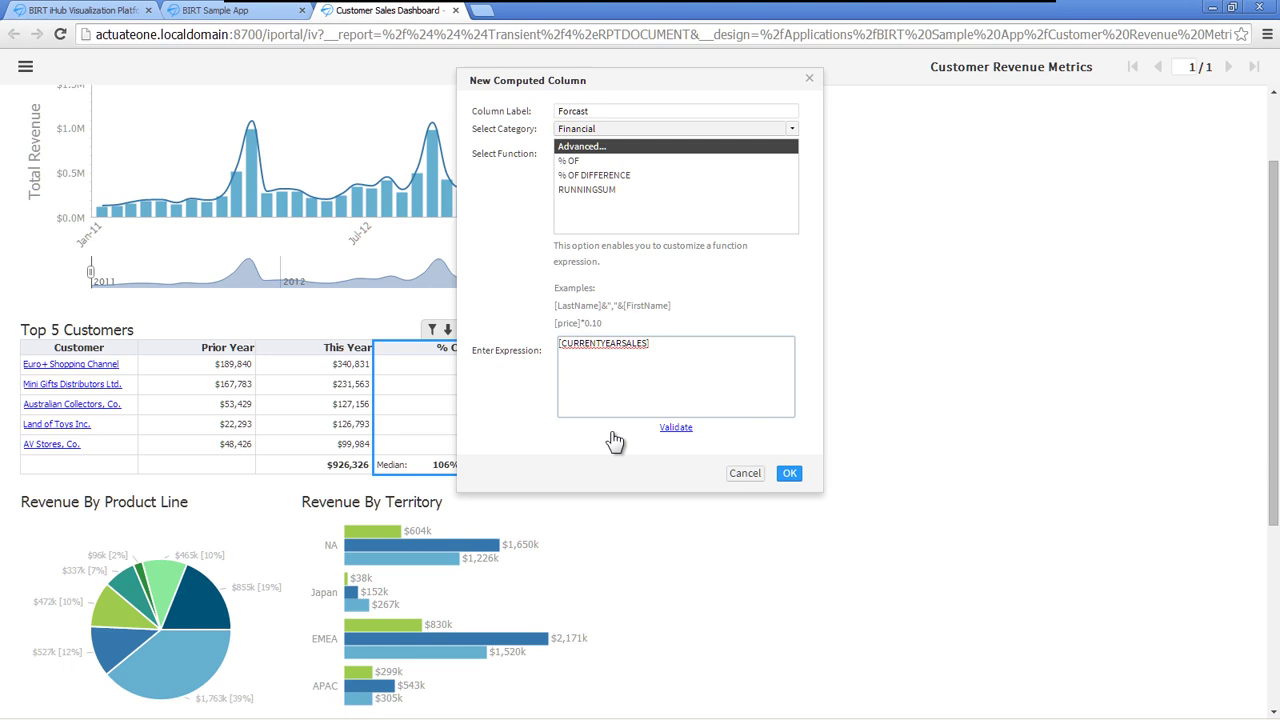
pyautogui.write('*1.2')
pyautogui.click(676, 428)
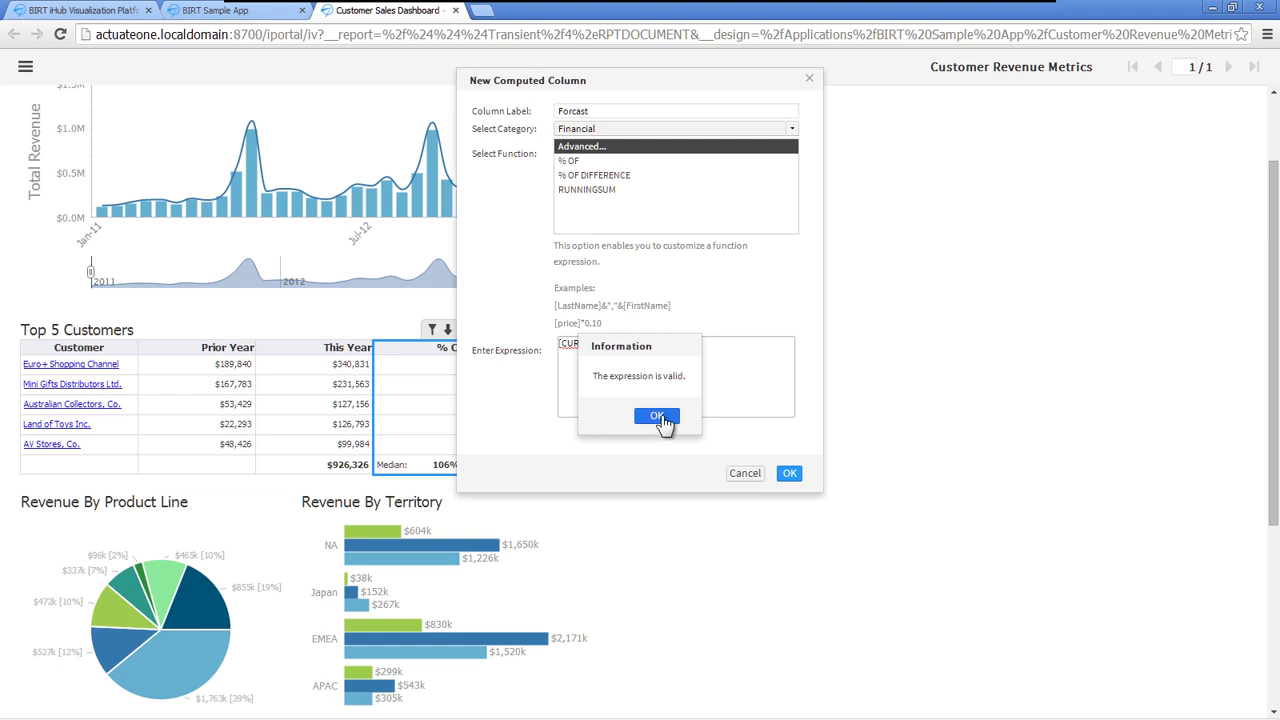
pyautogui.click(659, 418)
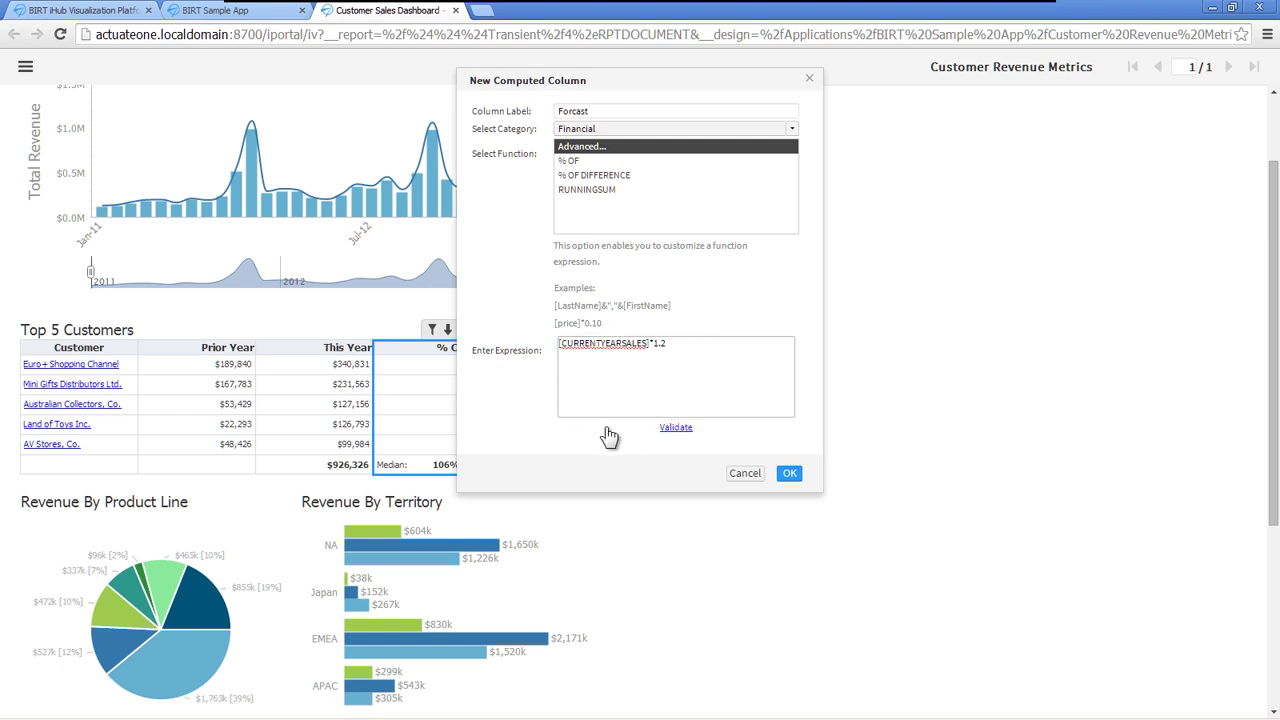
# - Create the Forcast column and format its numbers as Currency
pyautogui.click(789, 473)
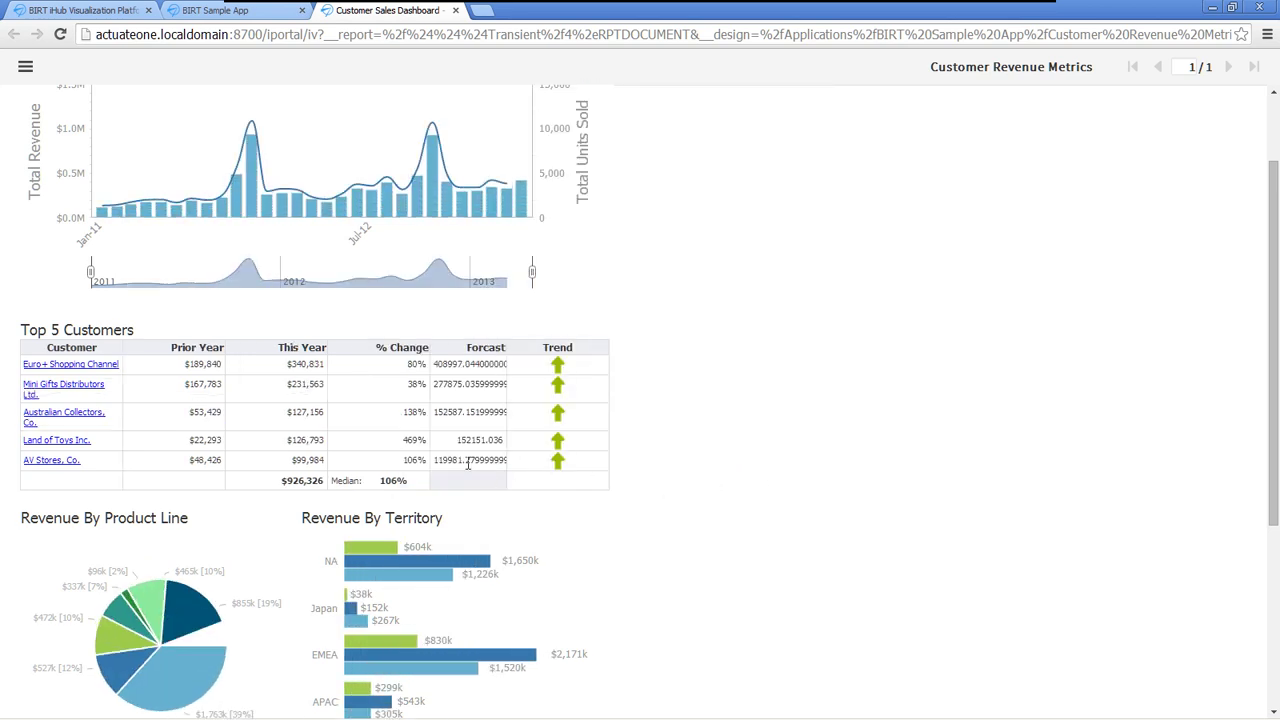
pyautogui.click(474, 437)
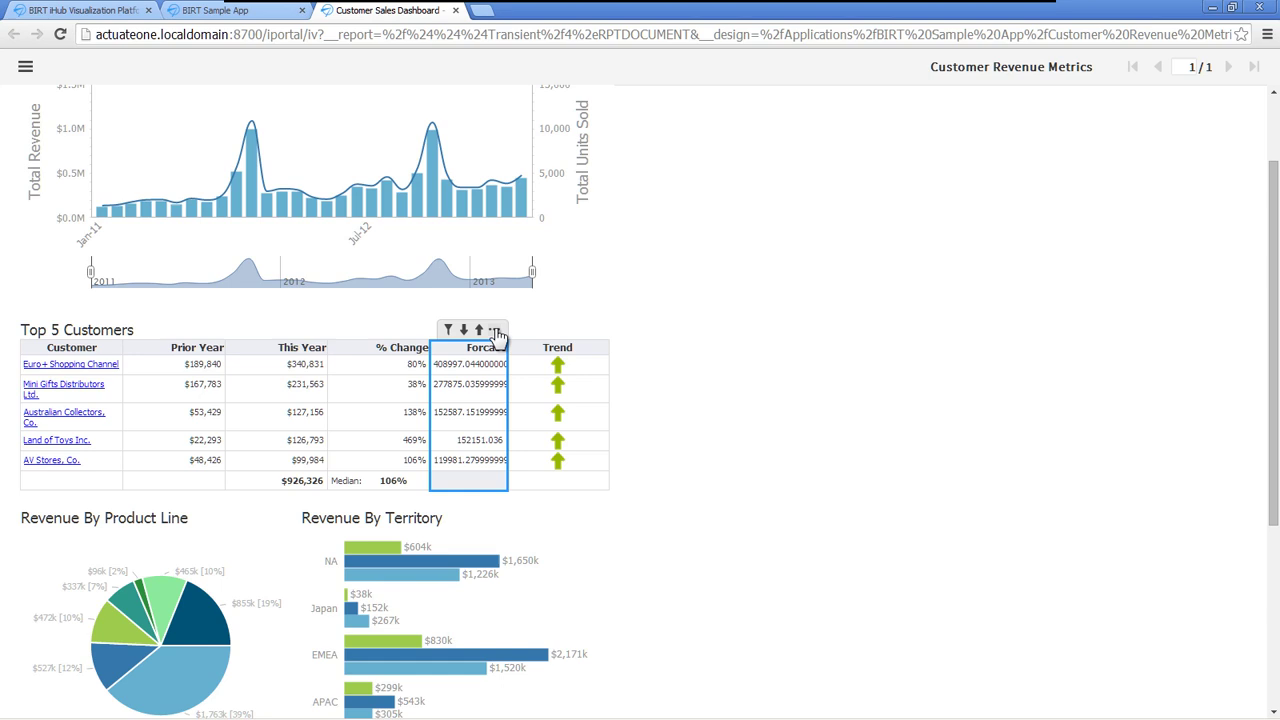
pyautogui.click(494, 329)
pyautogui.moveTo(545, 268)
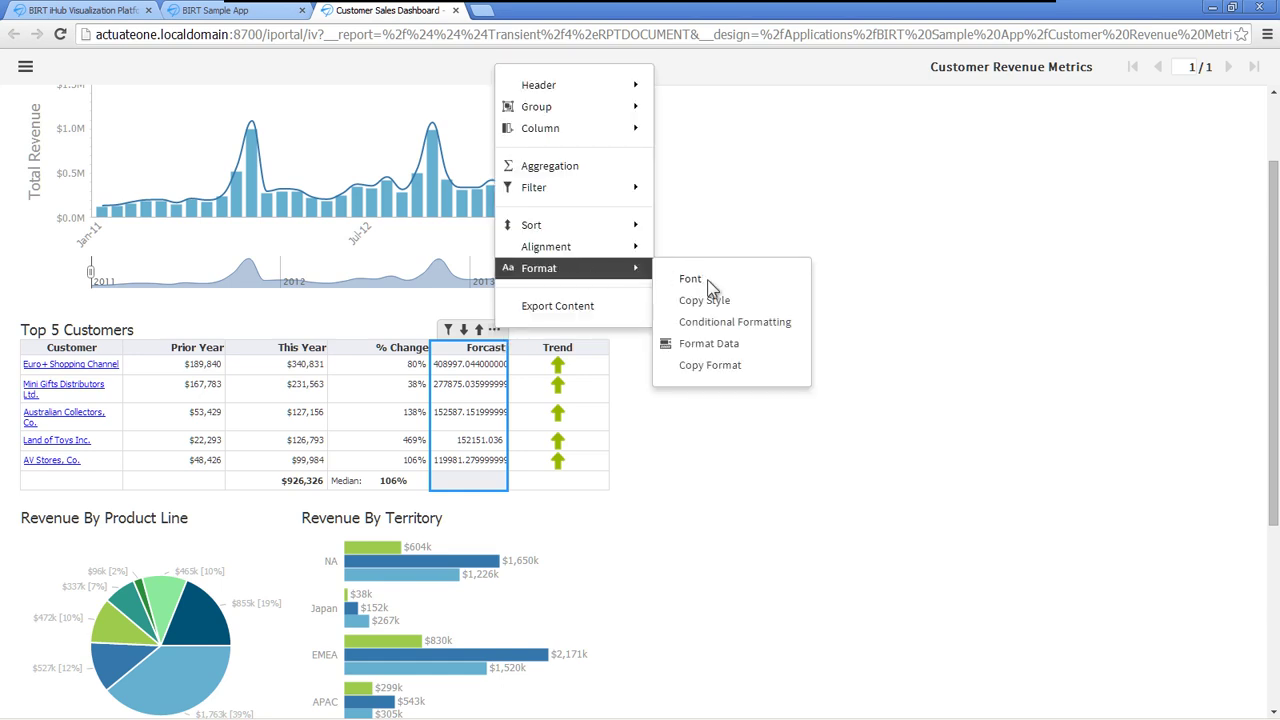
pyautogui.click(708, 345)
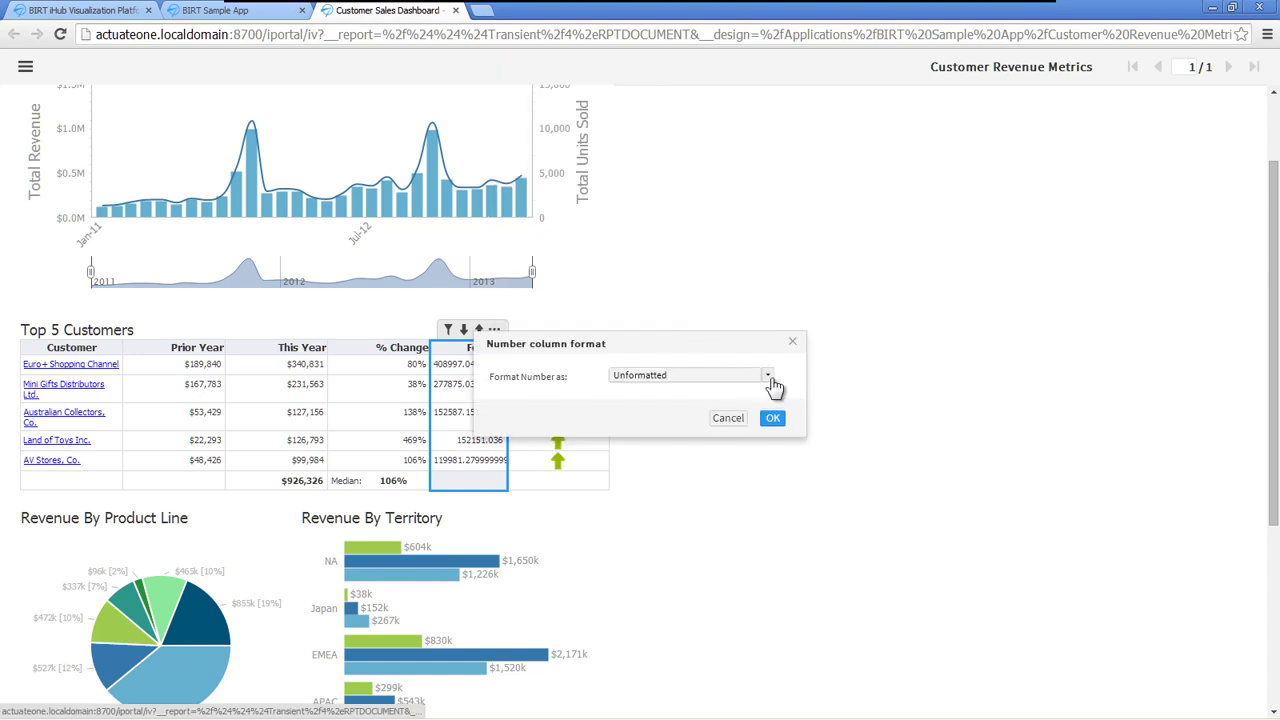
pyautogui.click(767, 375)
pyautogui.click(636, 420)
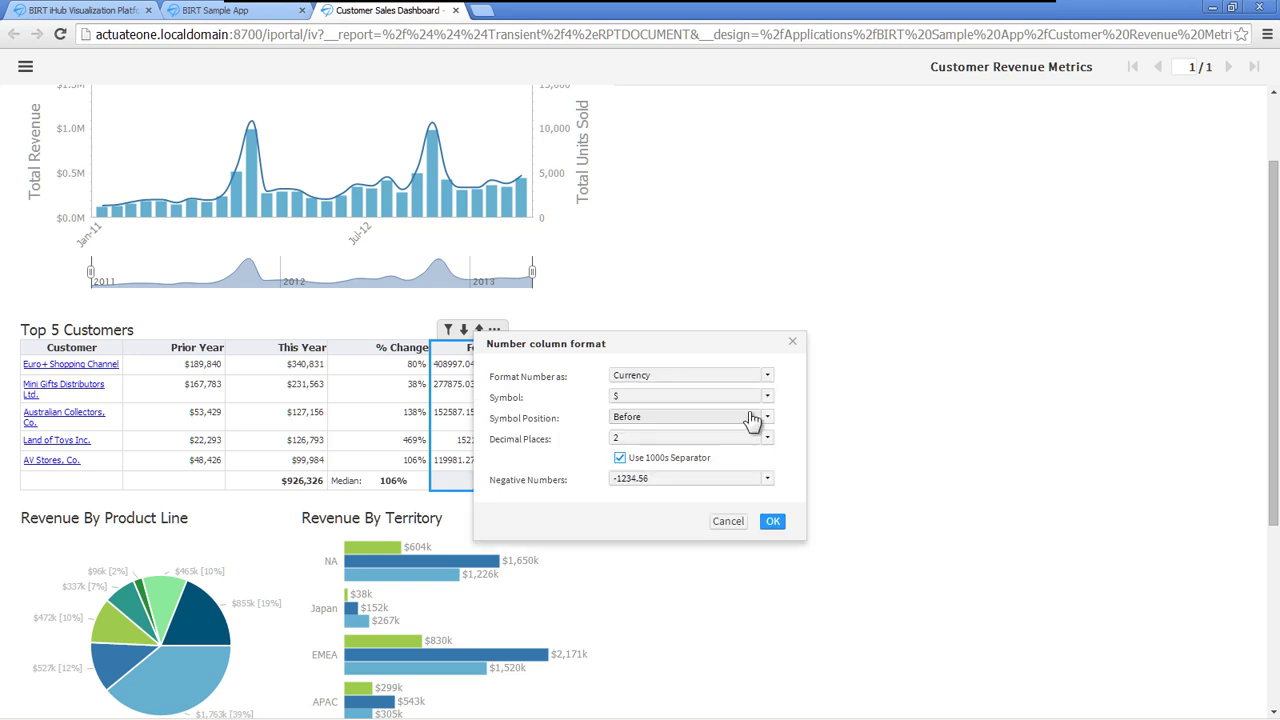
pyautogui.click(774, 522)
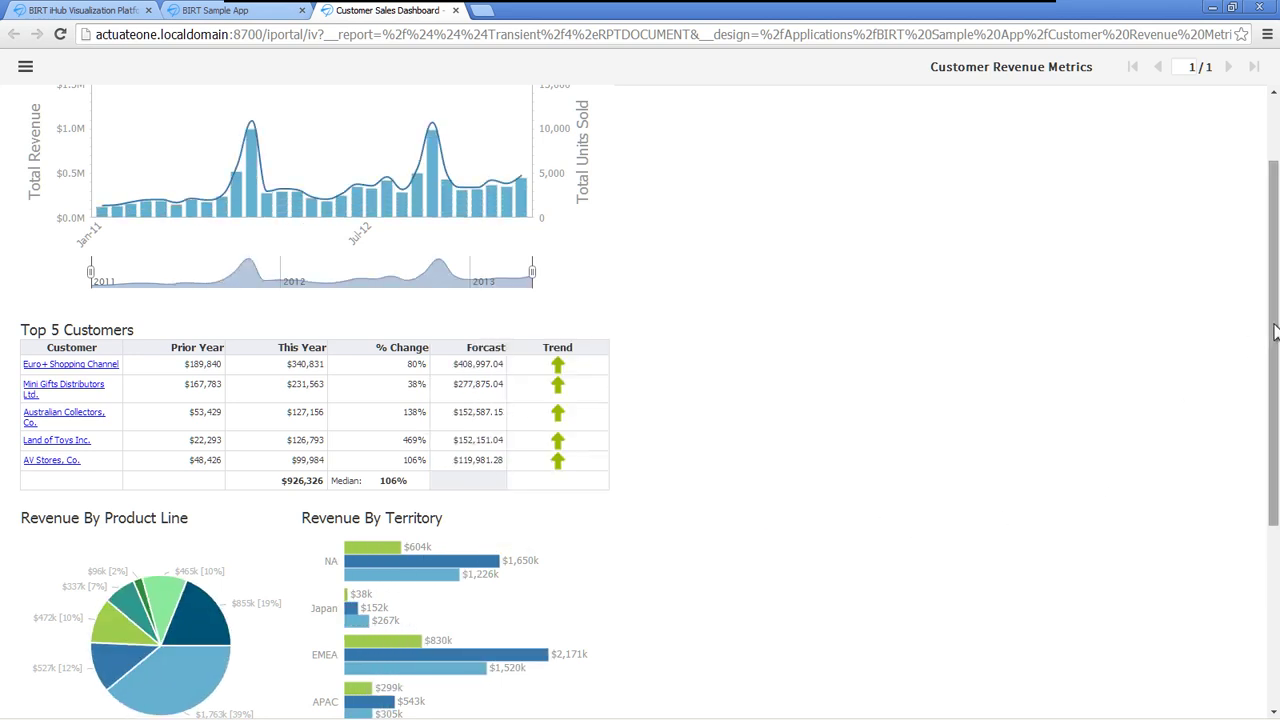
pyautogui.moveTo(1274, 337); pyautogui.dragTo(1274, 522)
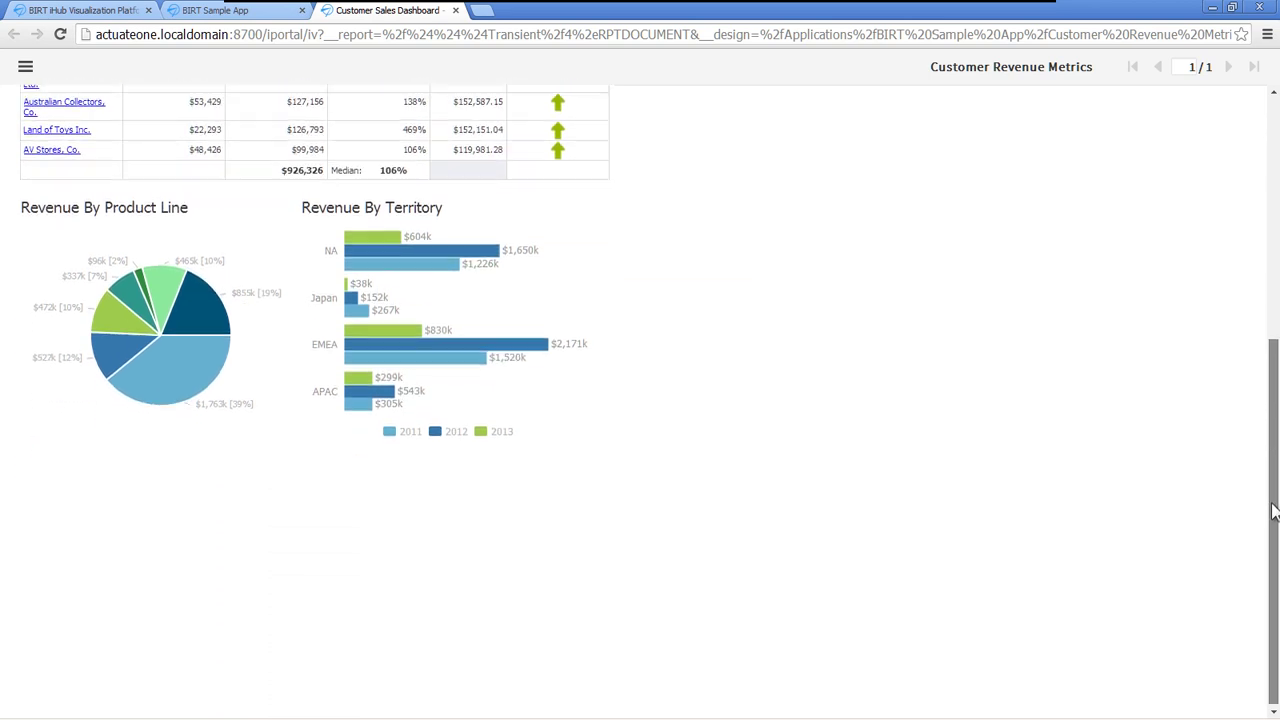
pyautogui.moveTo(192, 381)
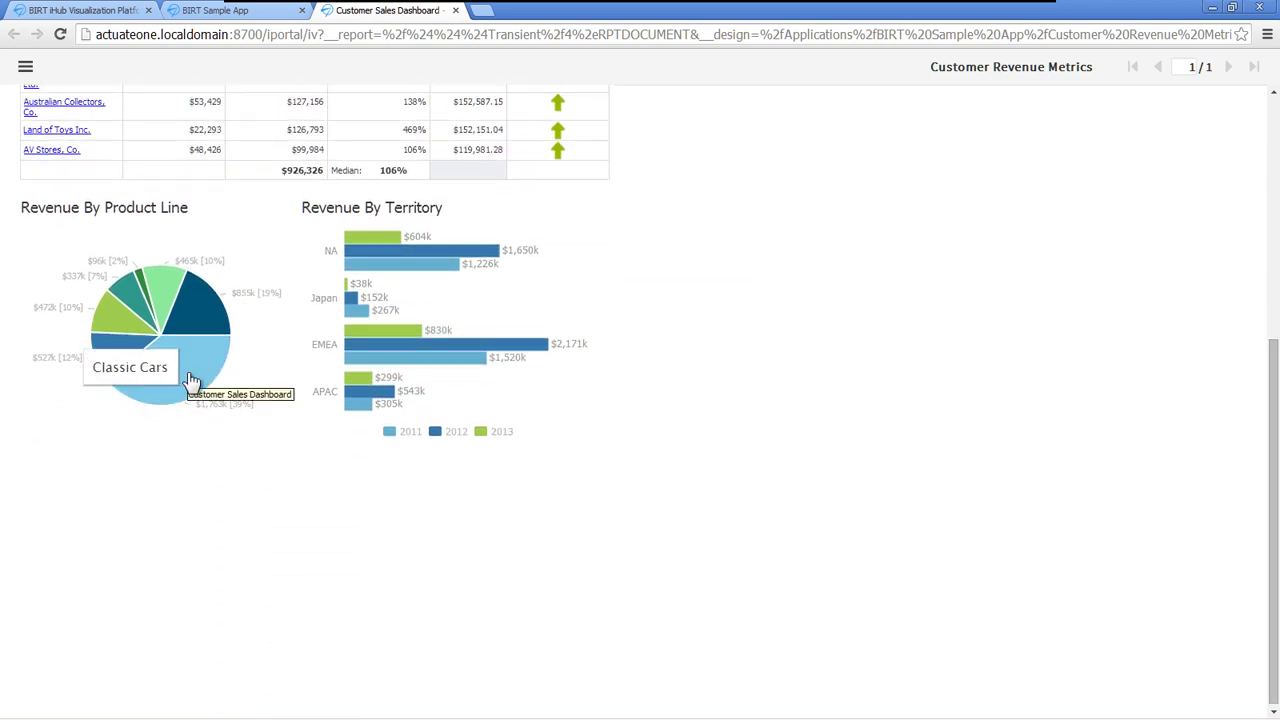
pyautogui.moveTo(202, 318)
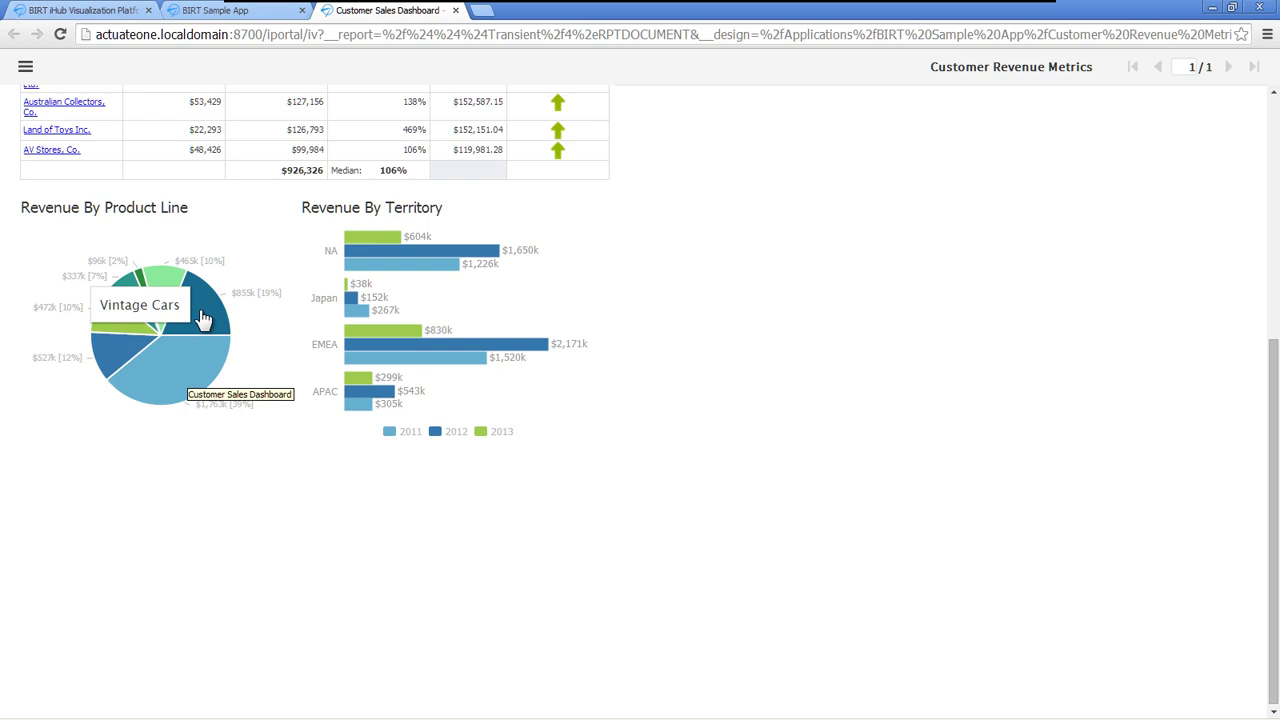
pyautogui.moveTo(150, 305)
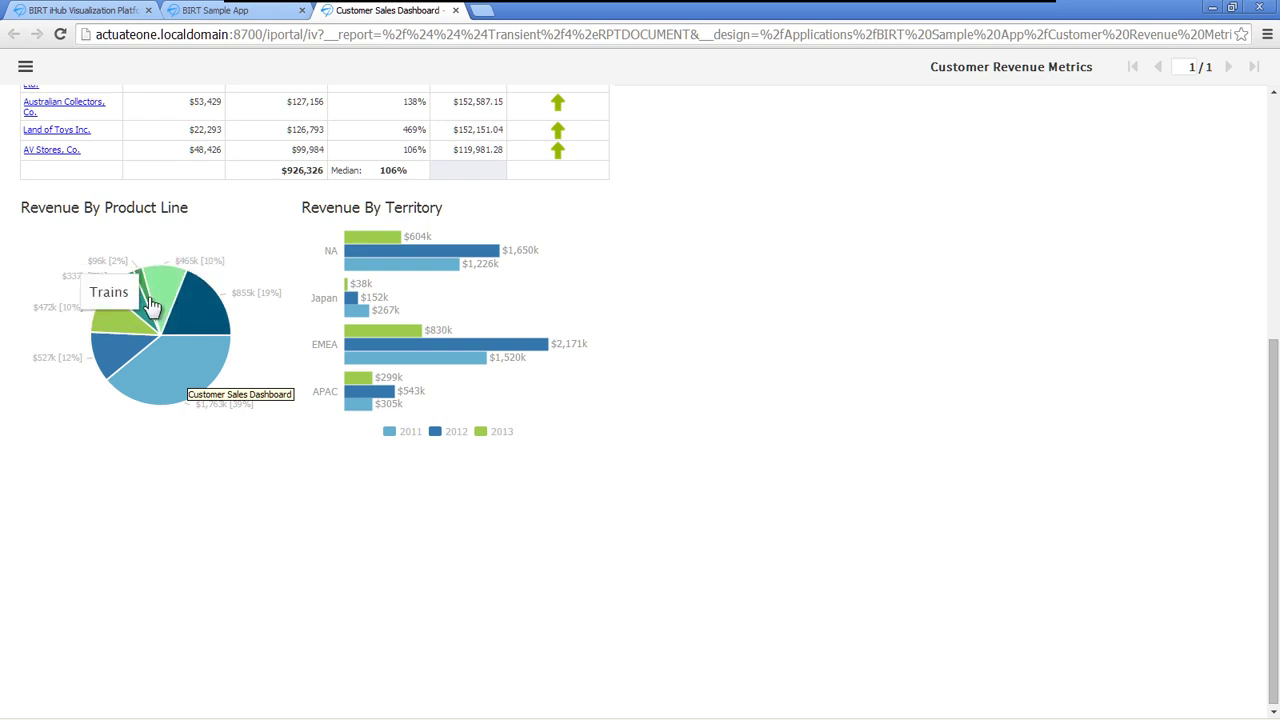
pyautogui.moveTo(126, 327)
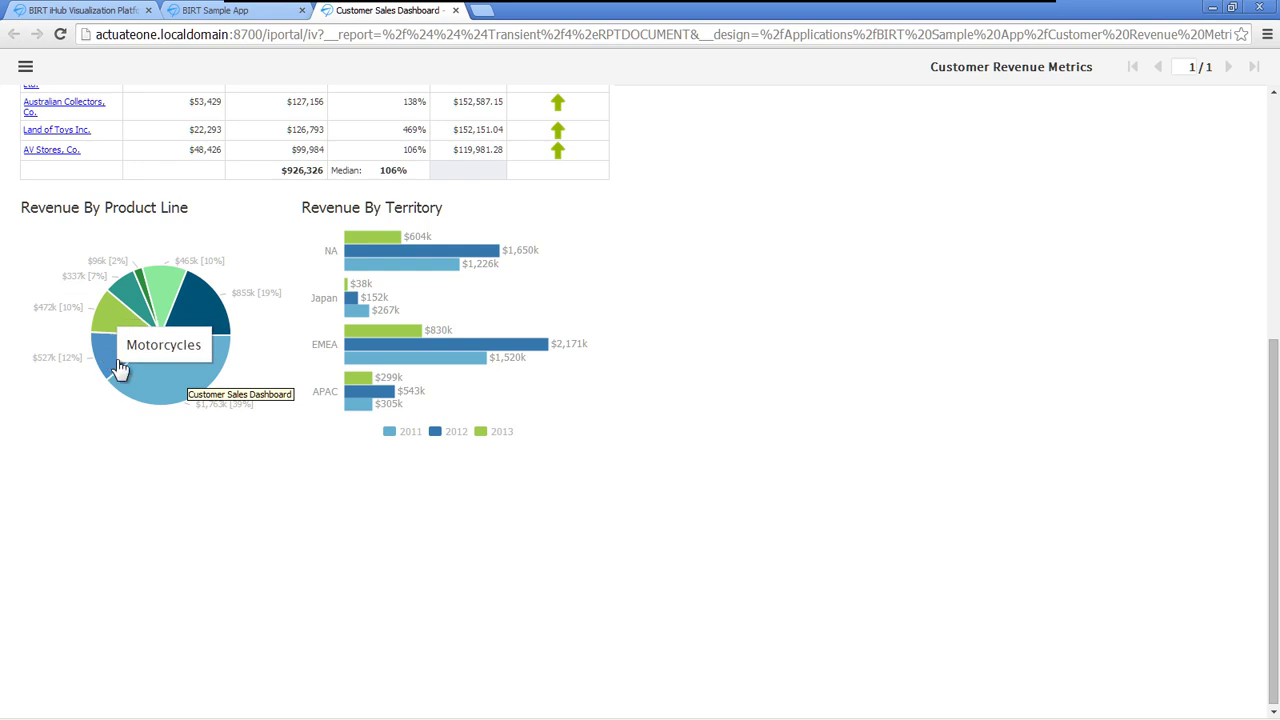
pyautogui.moveTo(142, 369)
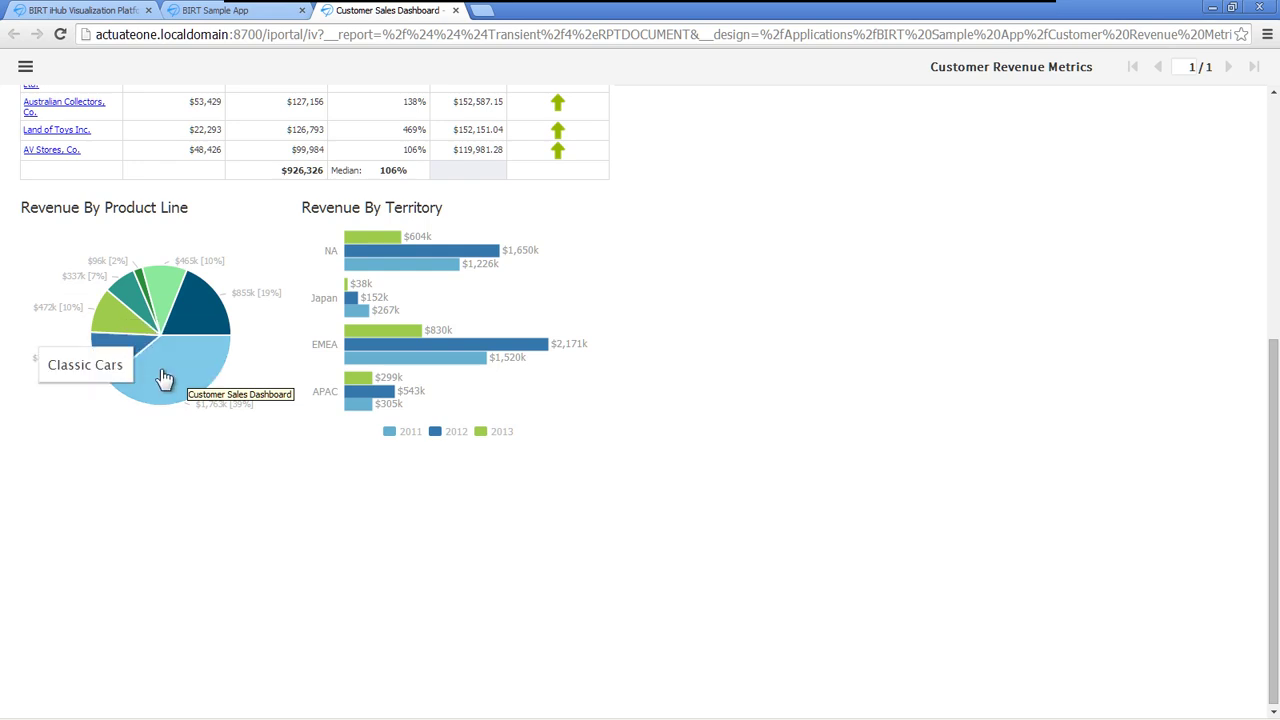
# - Filter the pie chart by Product Line Not Equal To Classic Cars
pyautogui.moveTo(269, 355)
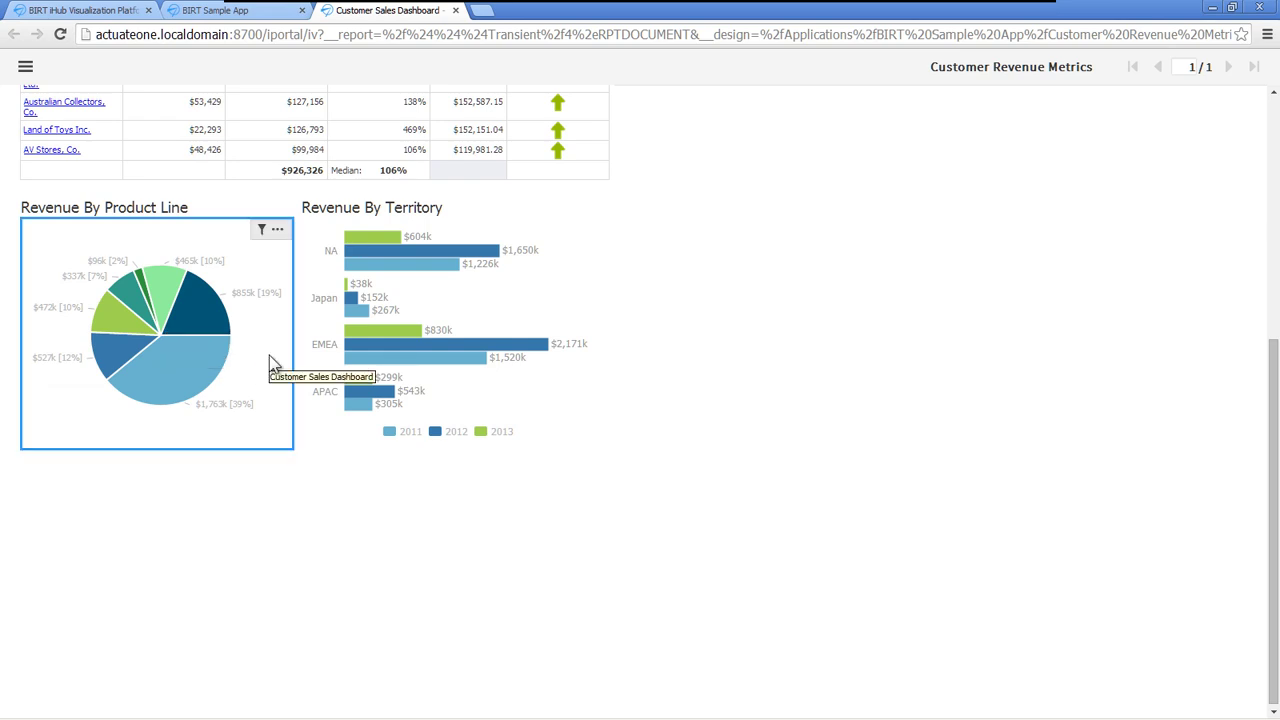
pyautogui.click(262, 231)
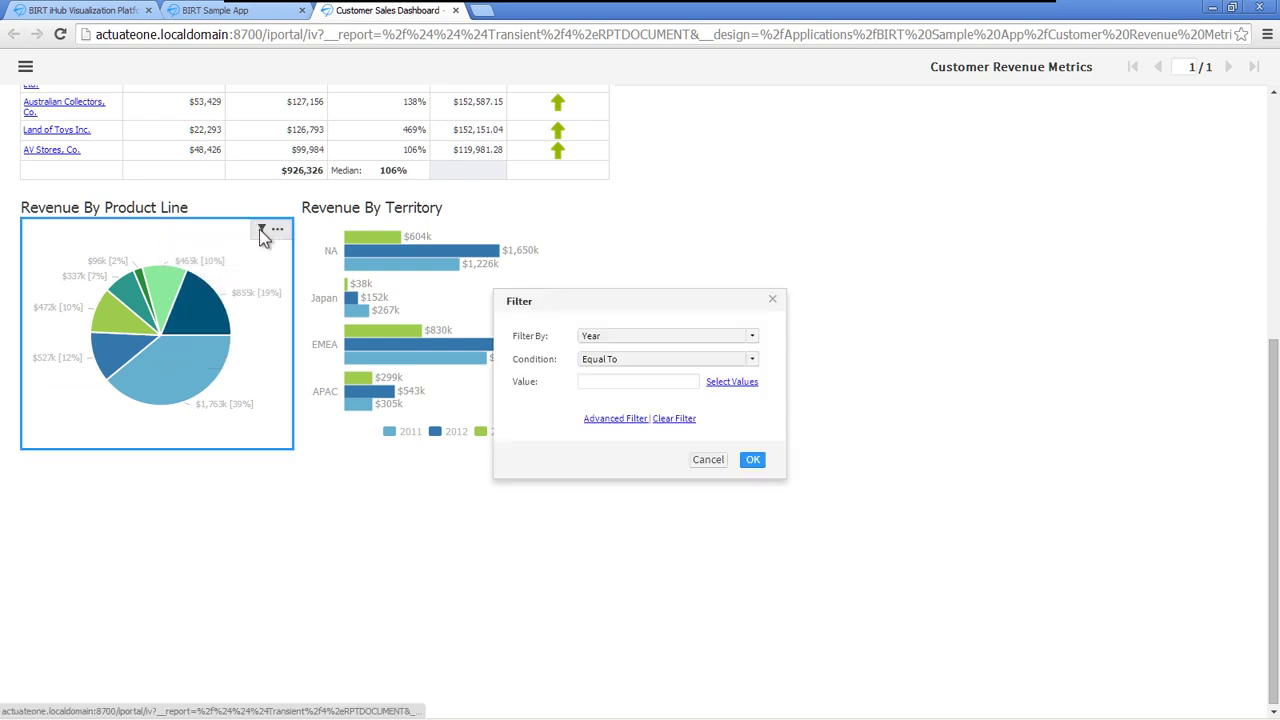
pyautogui.click(751, 340)
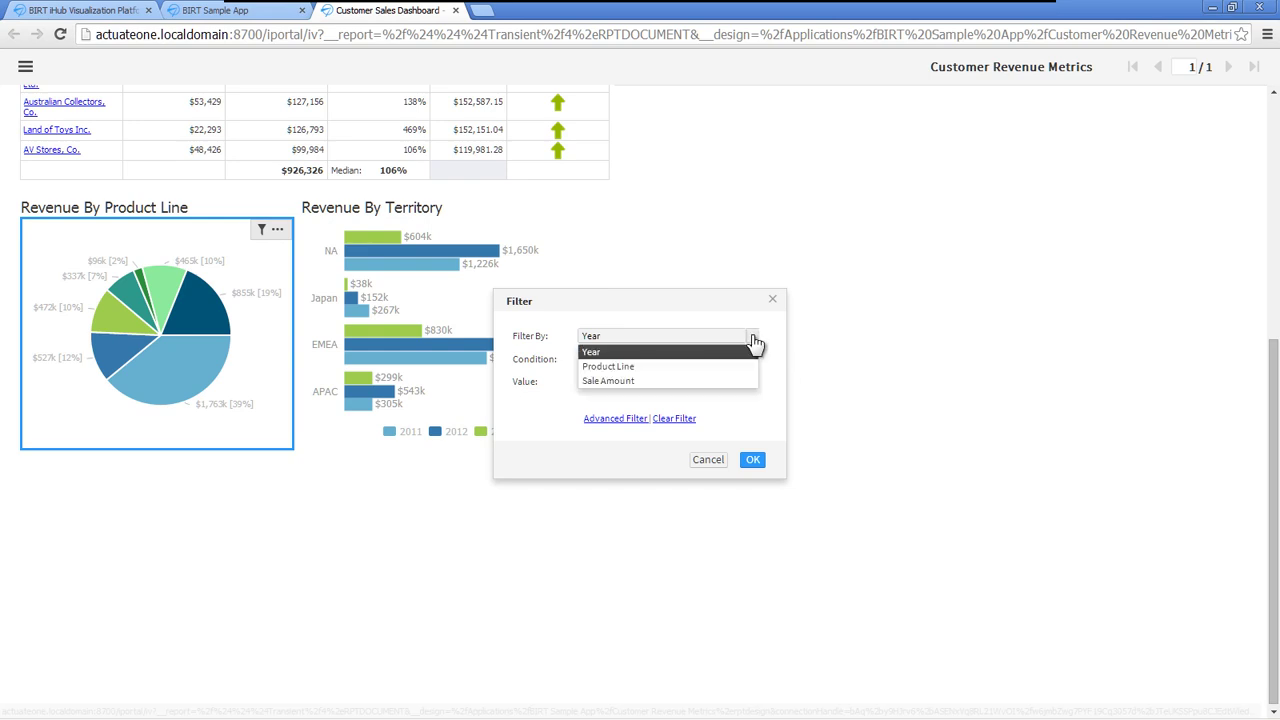
pyautogui.click(659, 367)
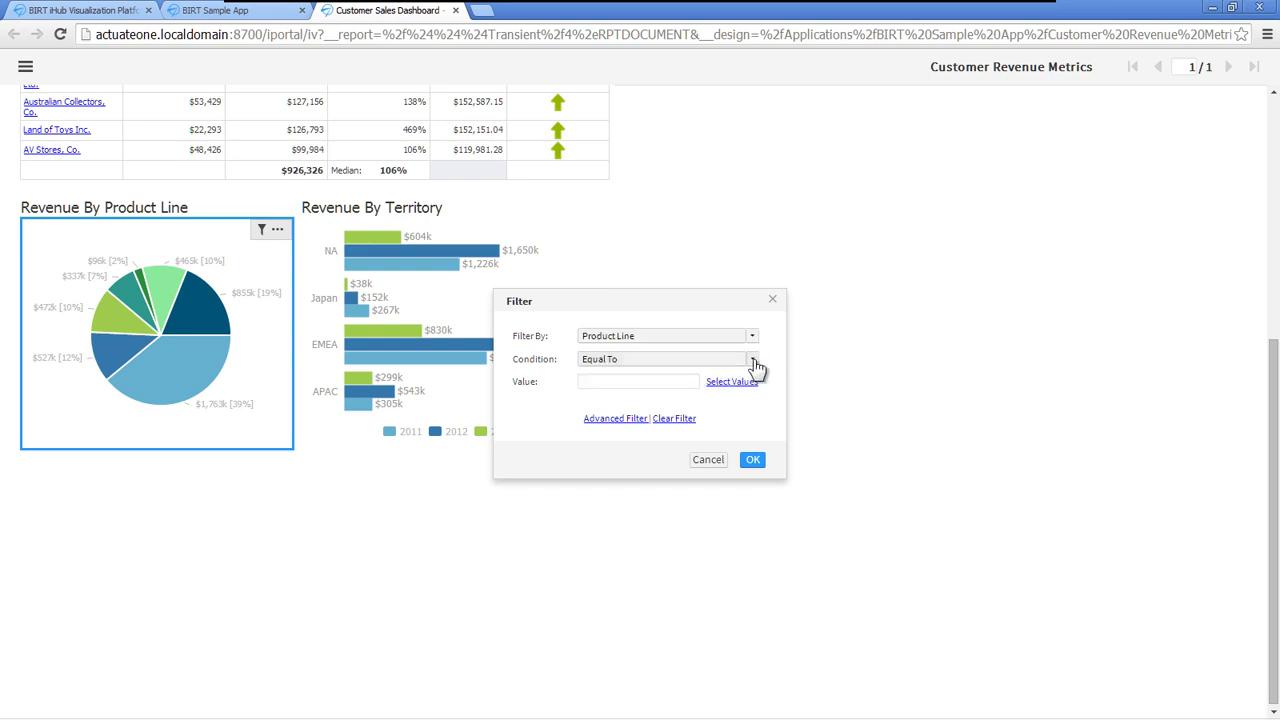
pyautogui.click(754, 363)
pyautogui.click(655, 392)
pyautogui.click(744, 386)
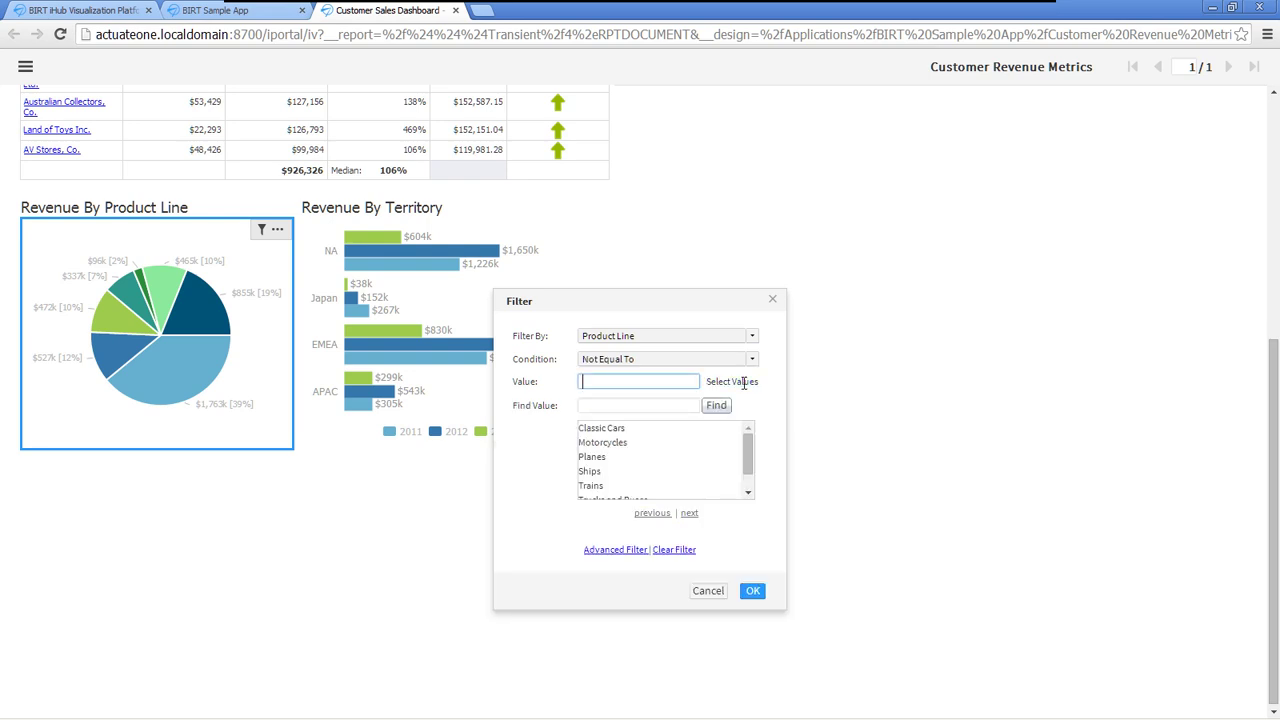
pyautogui.click(619, 431)
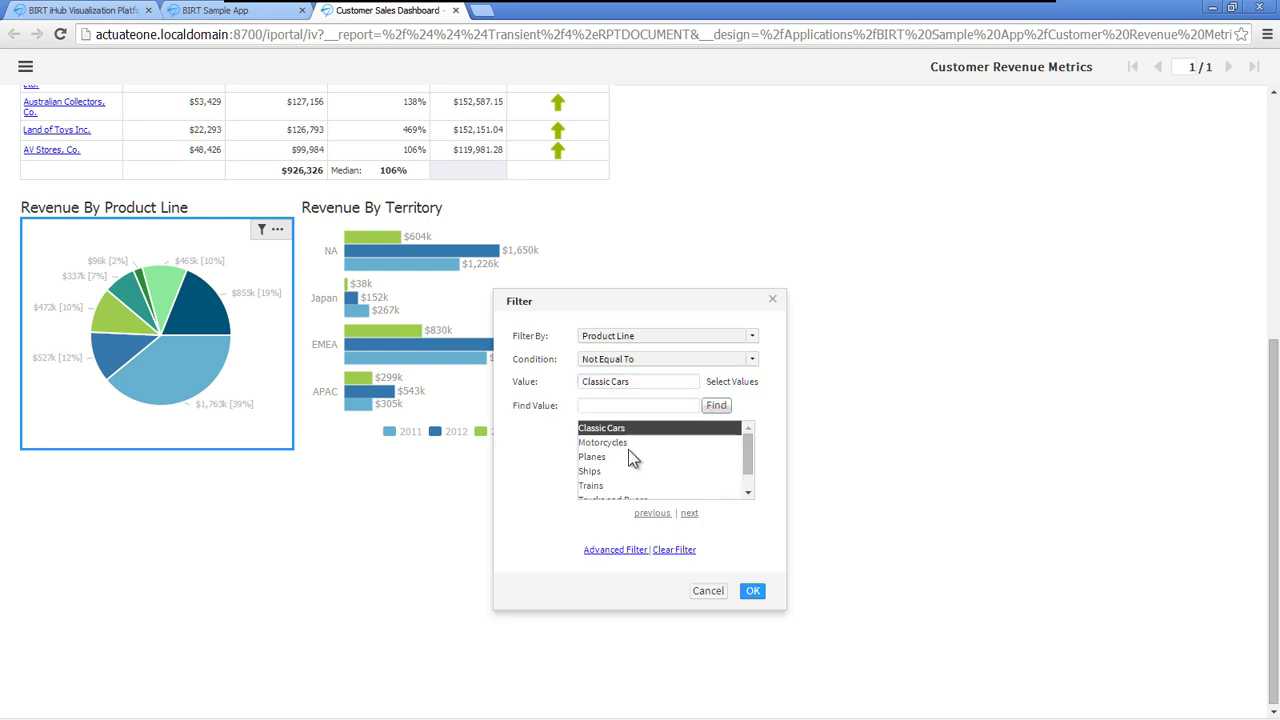
pyautogui.click(754, 591)
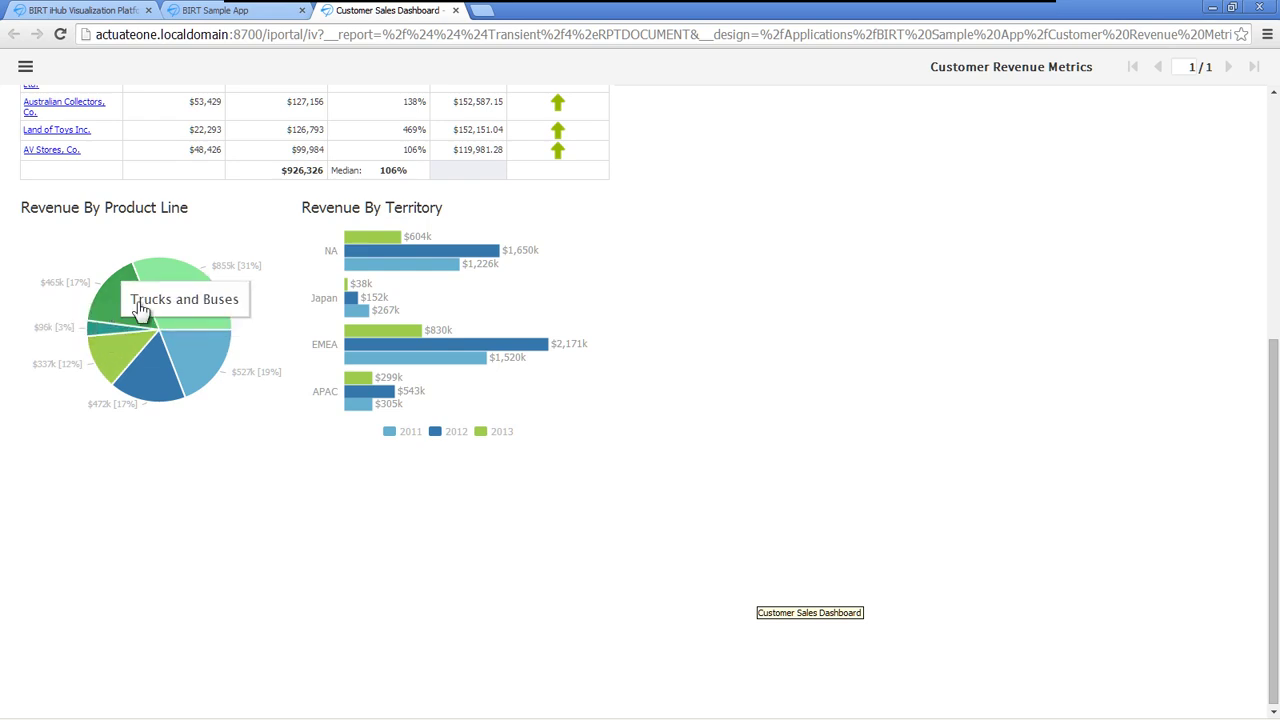
pyautogui.moveTo(405, 308)
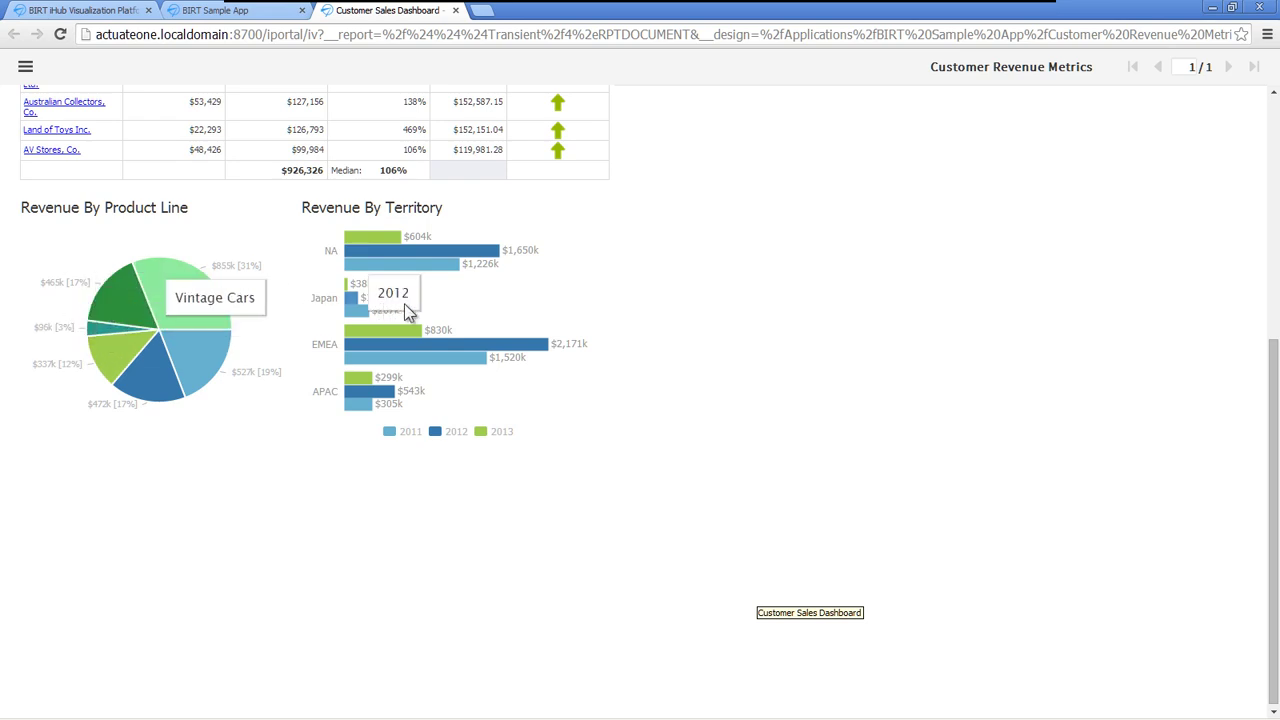
pyautogui.moveTo(549, 303)
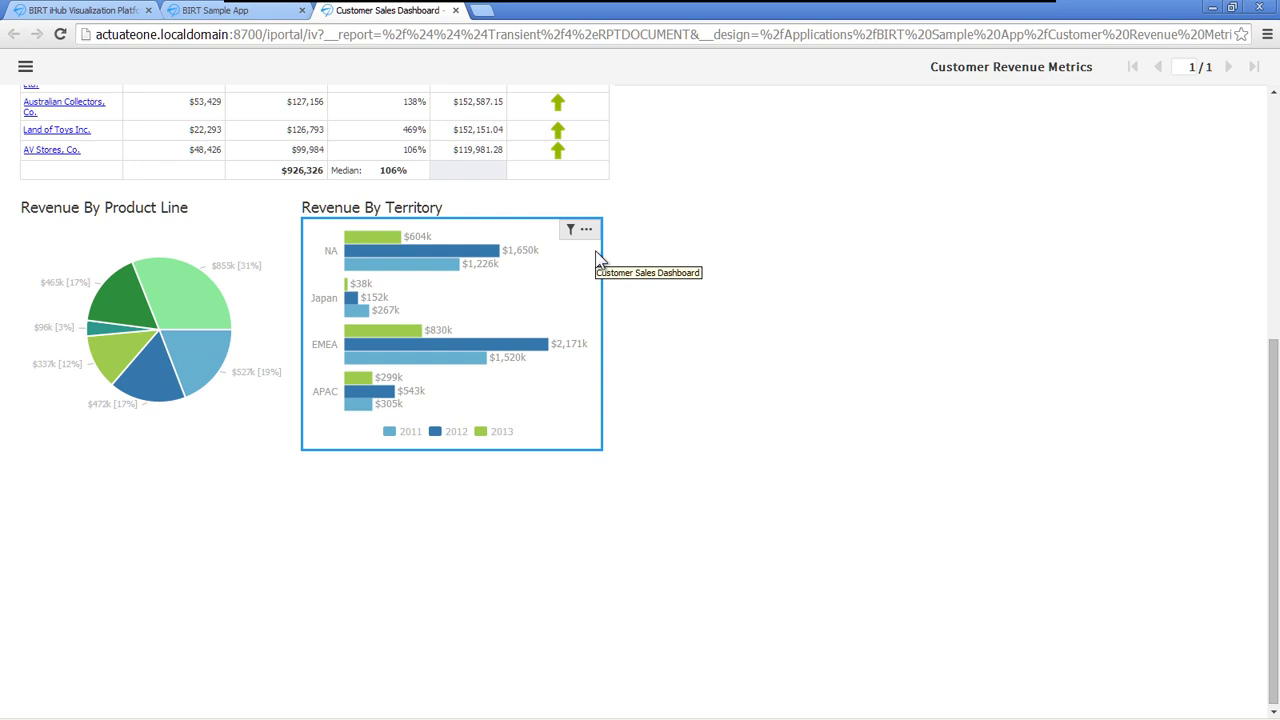
# - Export the Revenue By Territory chart's content in PDF format
pyautogui.click(587, 232)
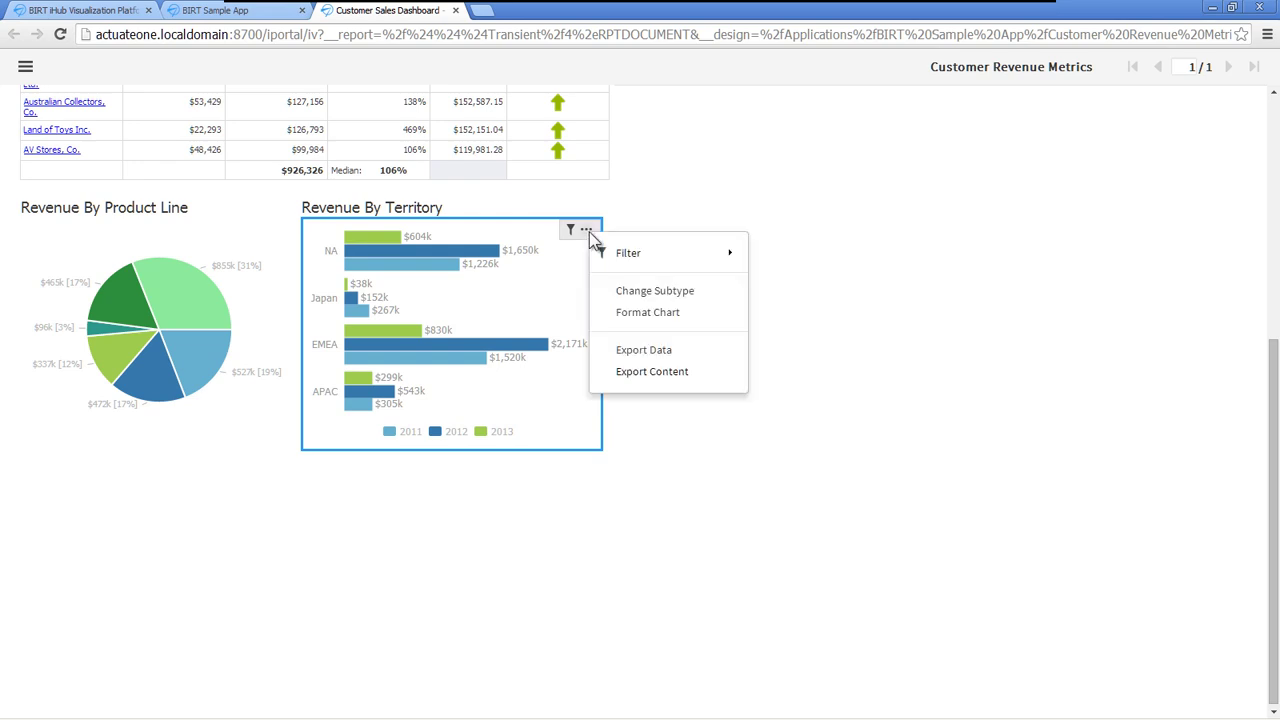
pyautogui.click(646, 374)
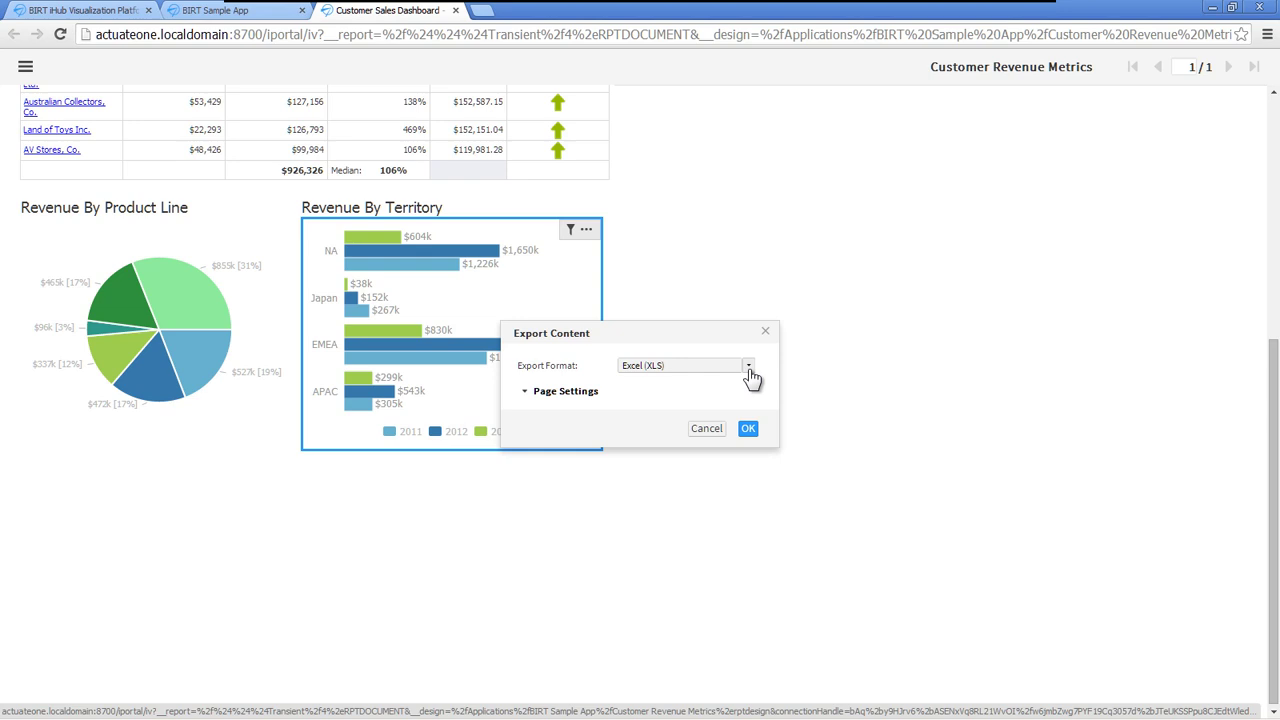
pyautogui.click(749, 370)
pyautogui.click(705, 409)
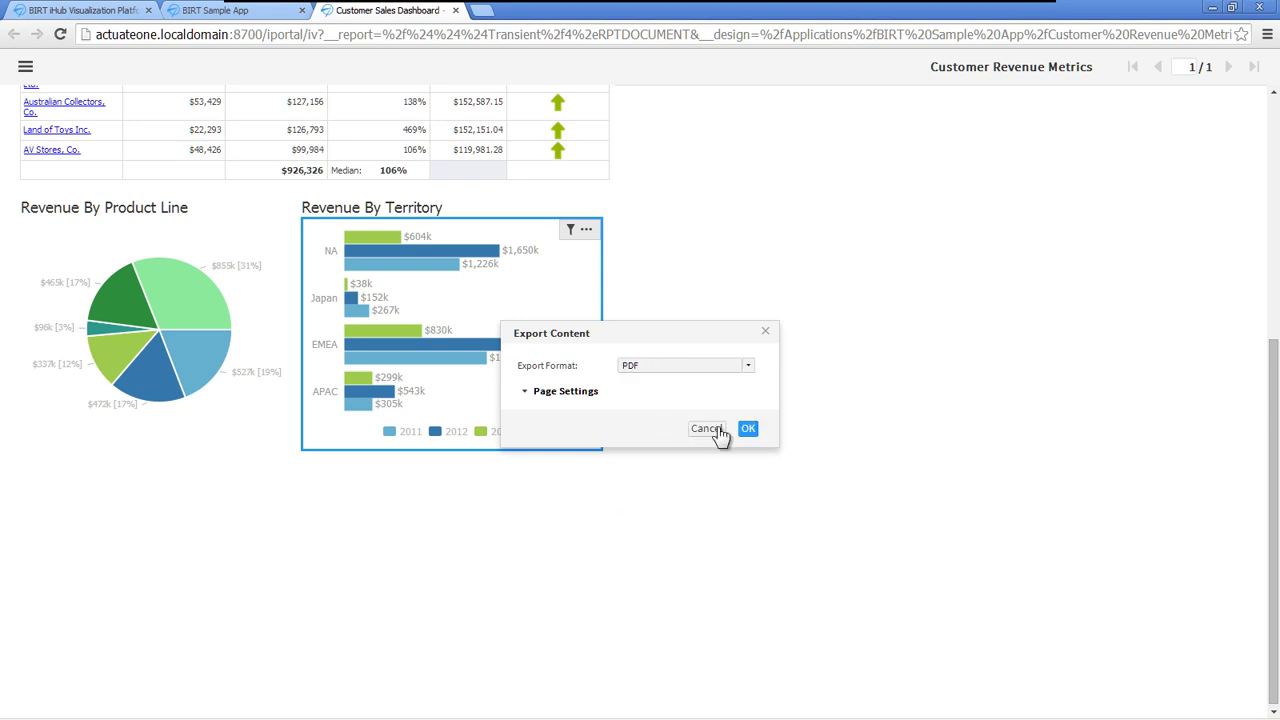
pyautogui.click(749, 430)
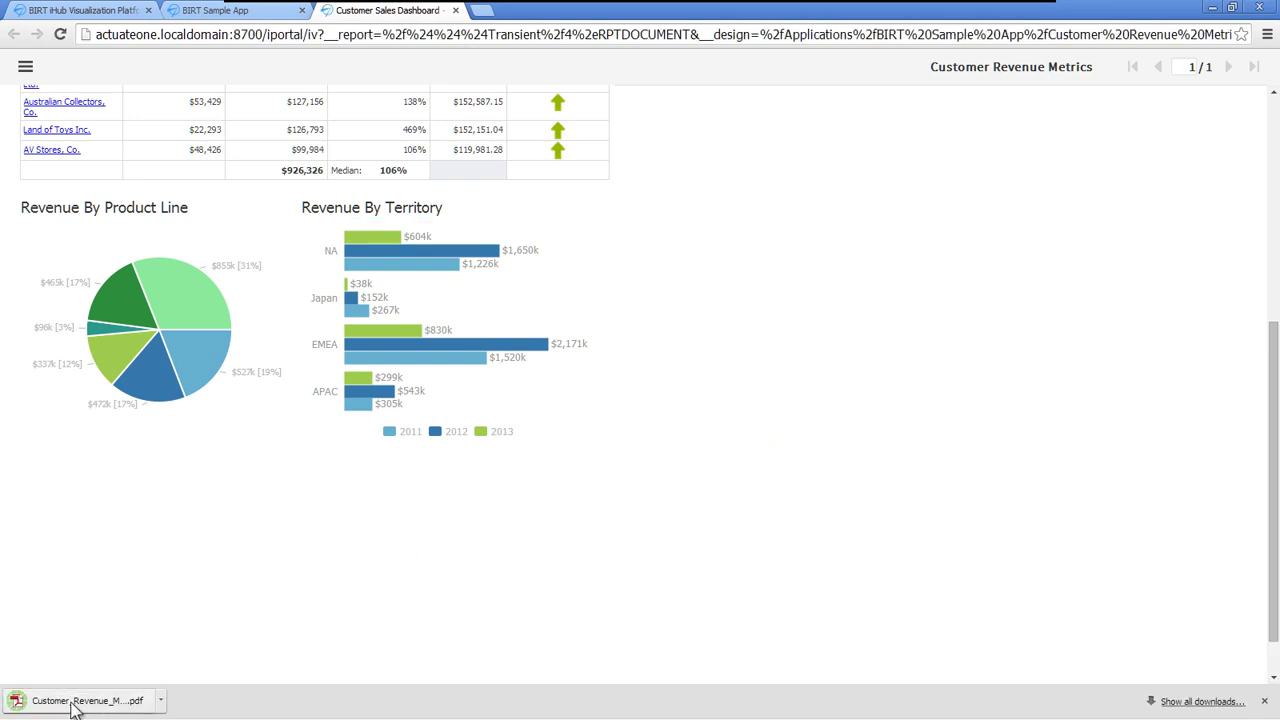
# - View the downloaded chart PDF, then switch back to the Customer Sales Dashboard tab
pyautogui.click(85, 704)
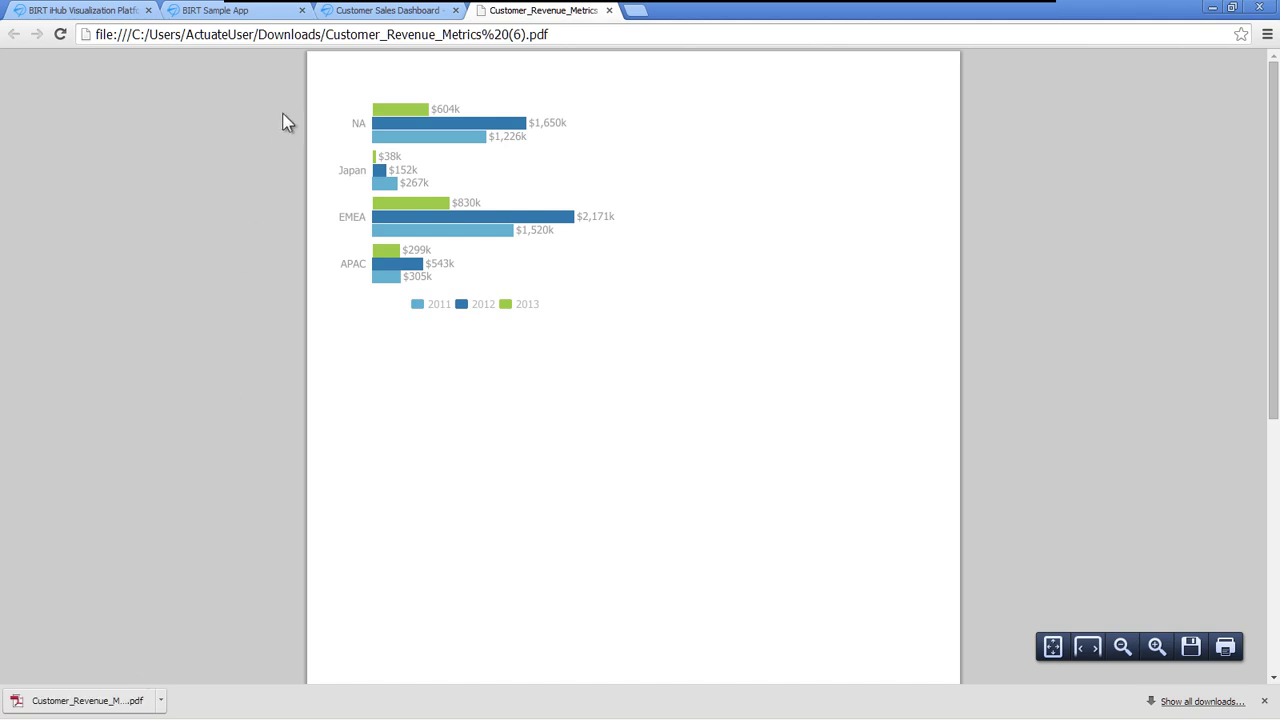
pyautogui.click(385, 10)
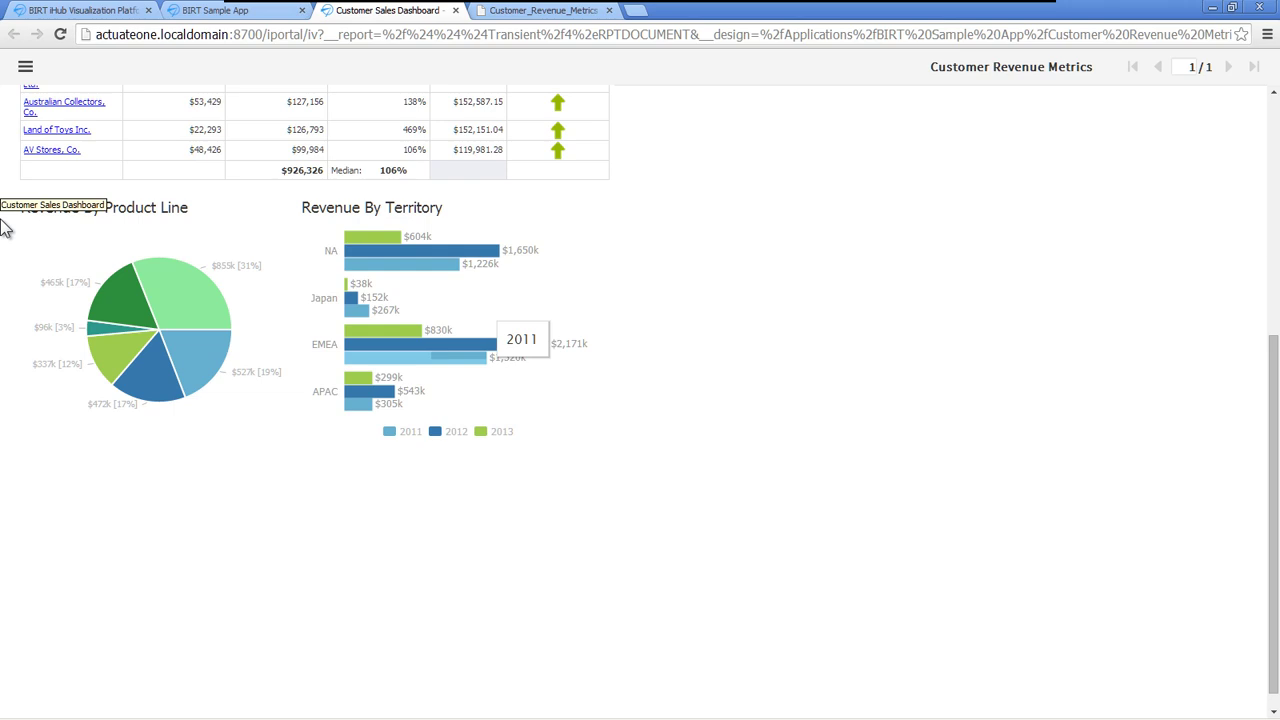
# - Use Save As to store the report as design 'Cust rev Met' in the draft folder
pyautogui.click(25, 66)
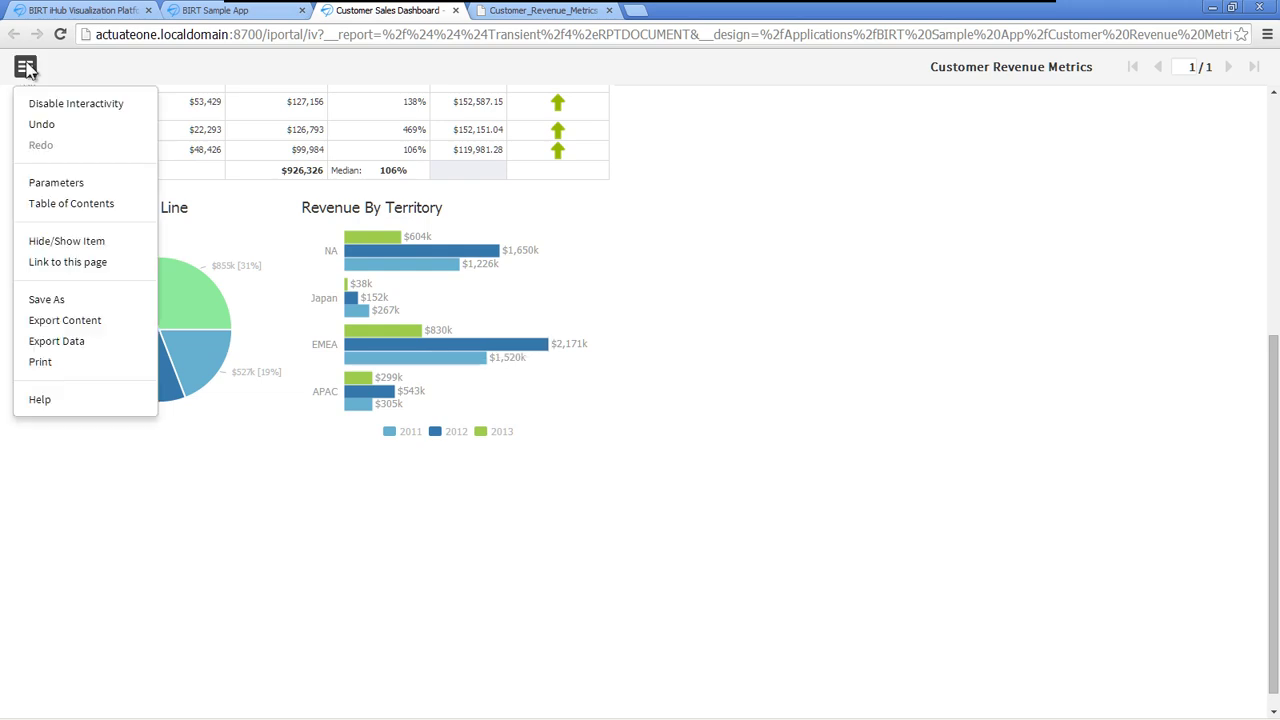
pyautogui.click(46, 300)
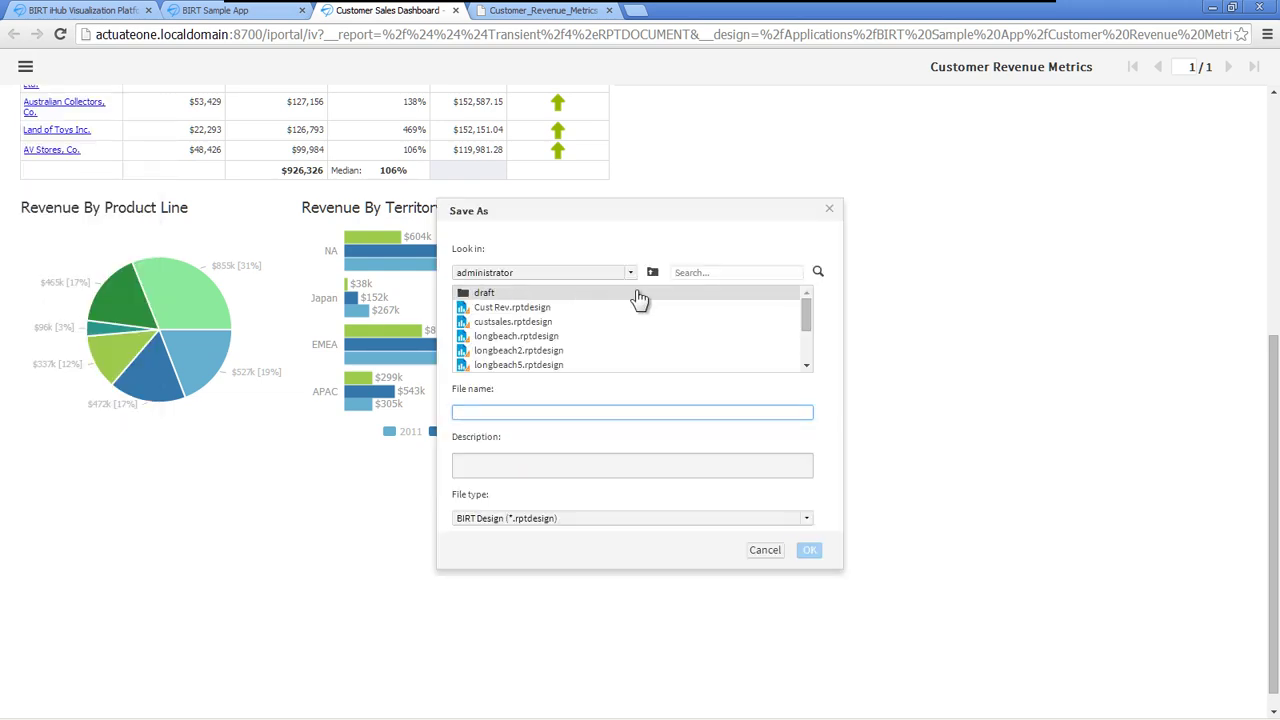
pyautogui.click(467, 294)
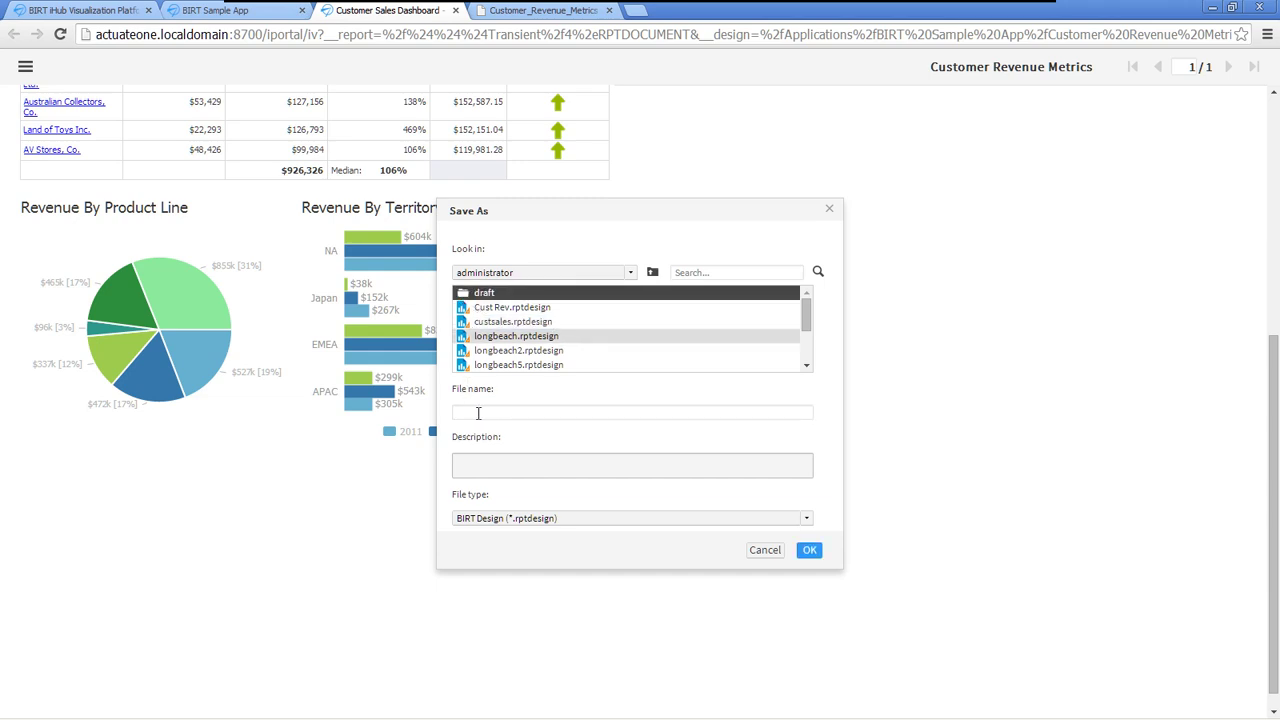
pyautogui.click(478, 412)
pyautogui.write('Cust rev Met')
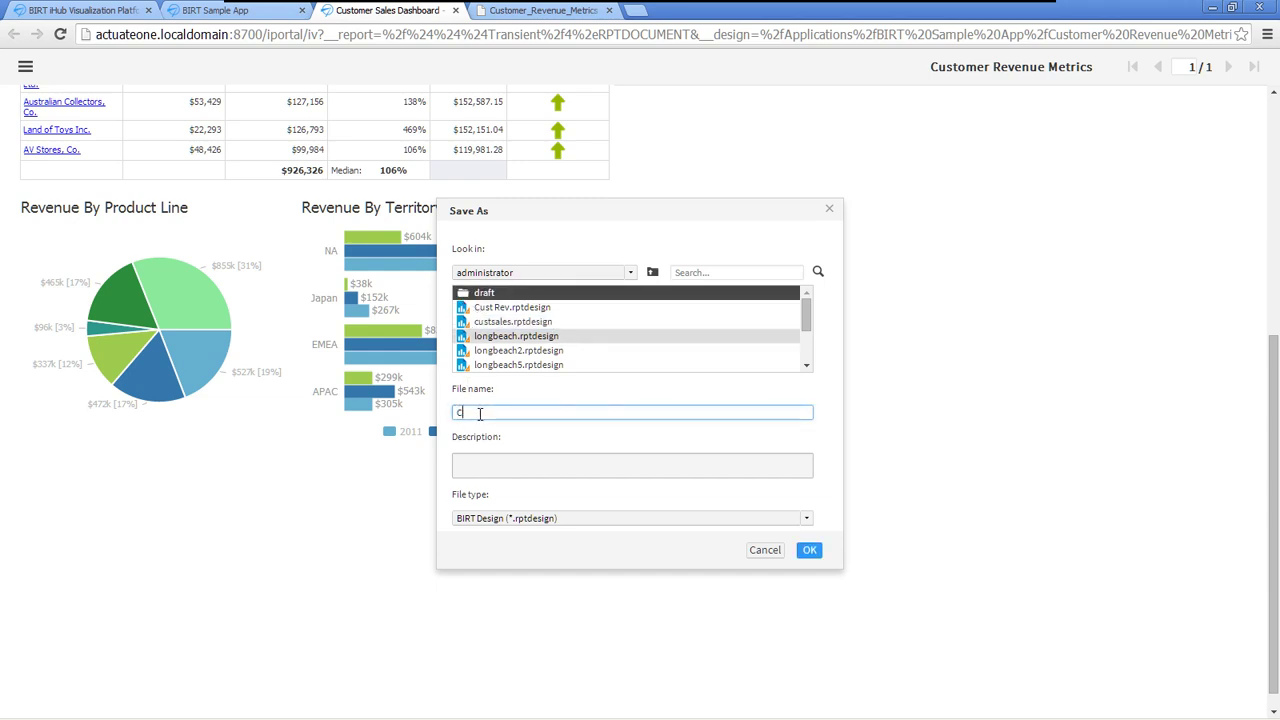
pyautogui.click(805, 550)
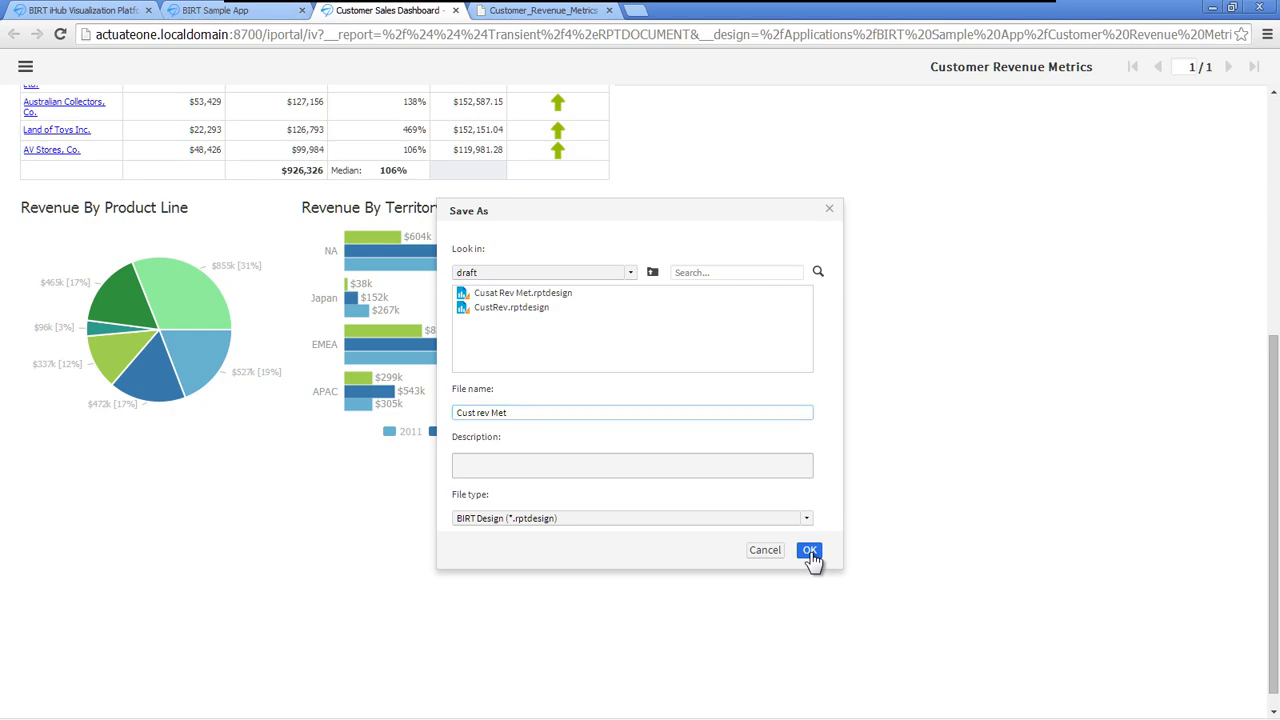
pyautogui.click(810, 552)
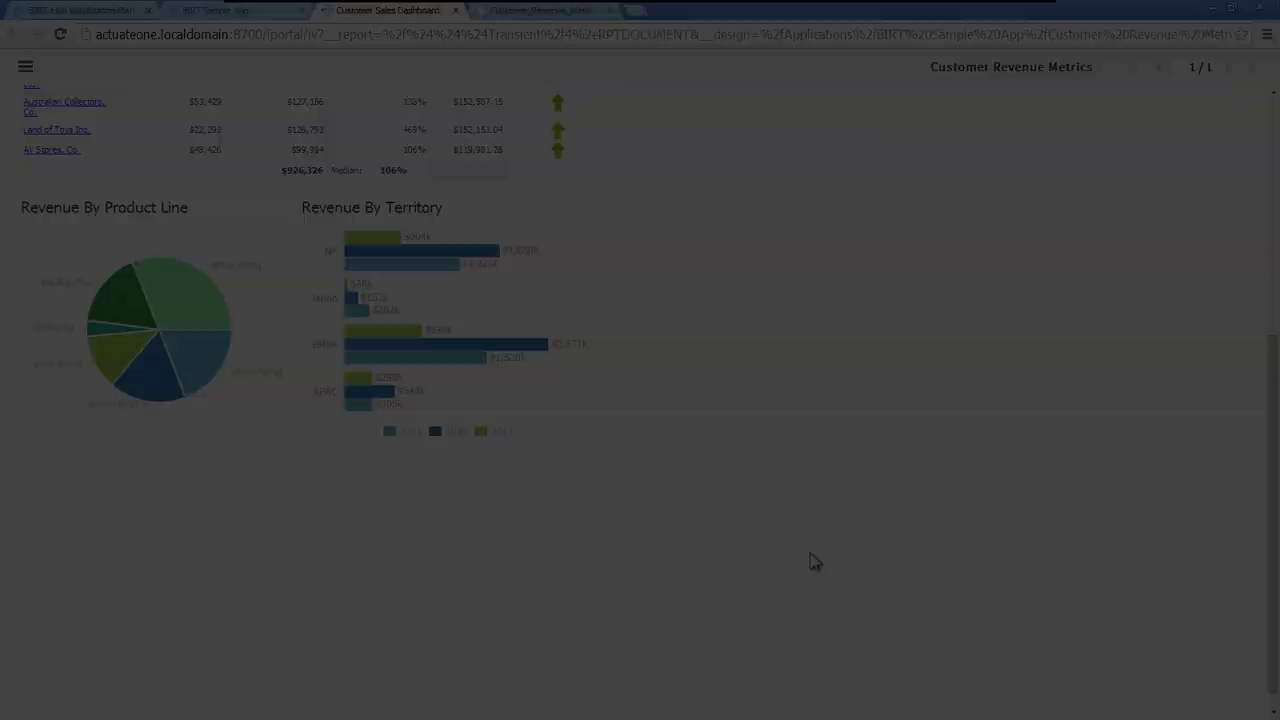